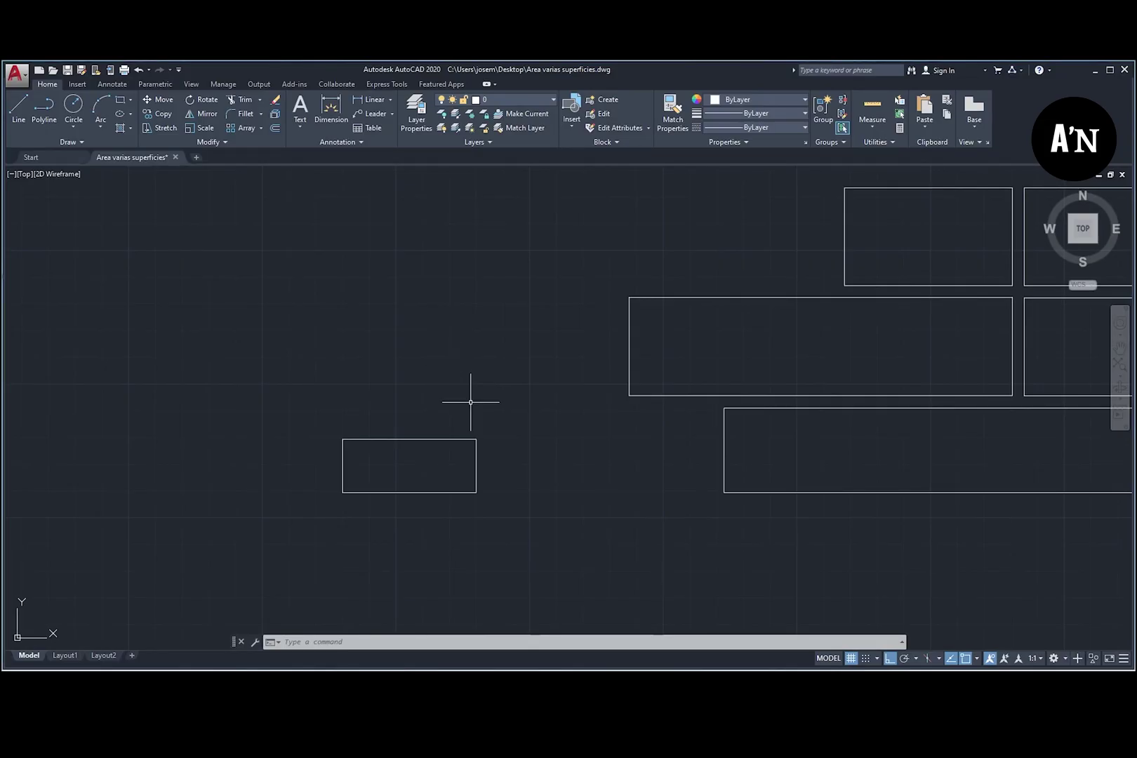
# Step: Pan and zoom the drawing until the small isolated rectangle sits centred in the view
pyautogui.moveTo(610, 495)
pyautogui.mouseDown(button='middle')
pyautogui.moveTo(591, 507)
pyautogui.moveTo(576, 499)
pyautogui.mouseUp(button='middle')
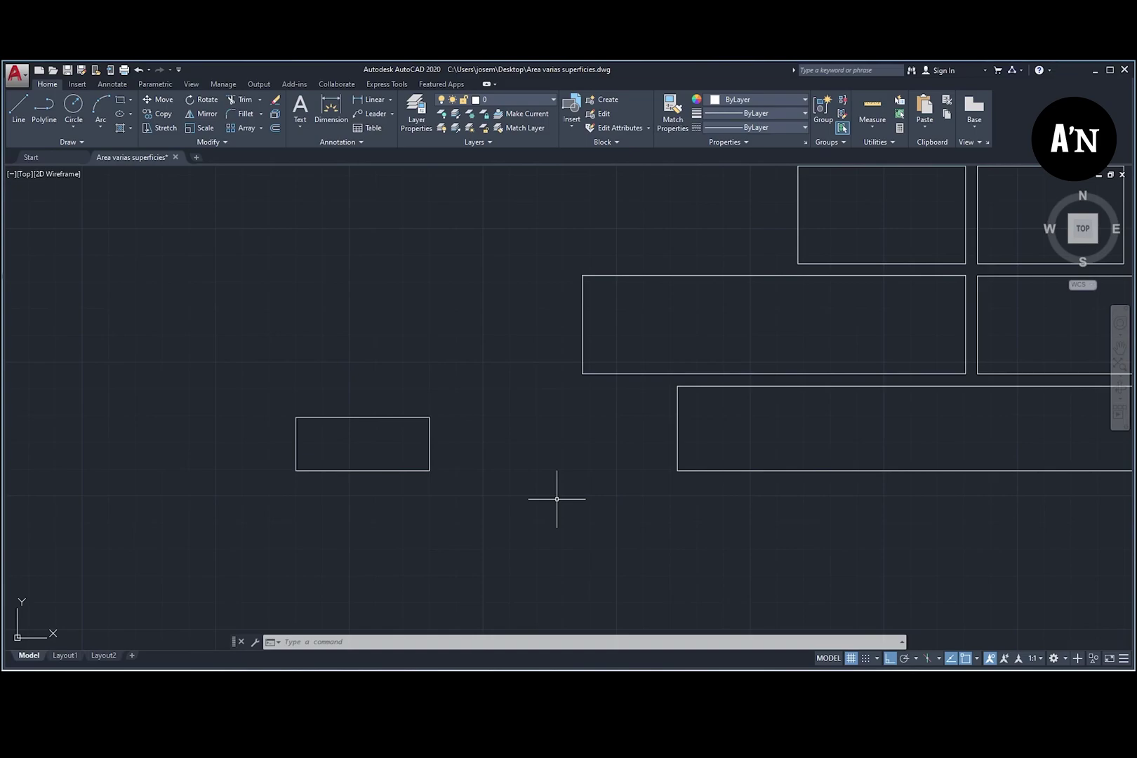
pyautogui.scroll(-4, 733, 355)
pyautogui.scroll(4, 771, 358)
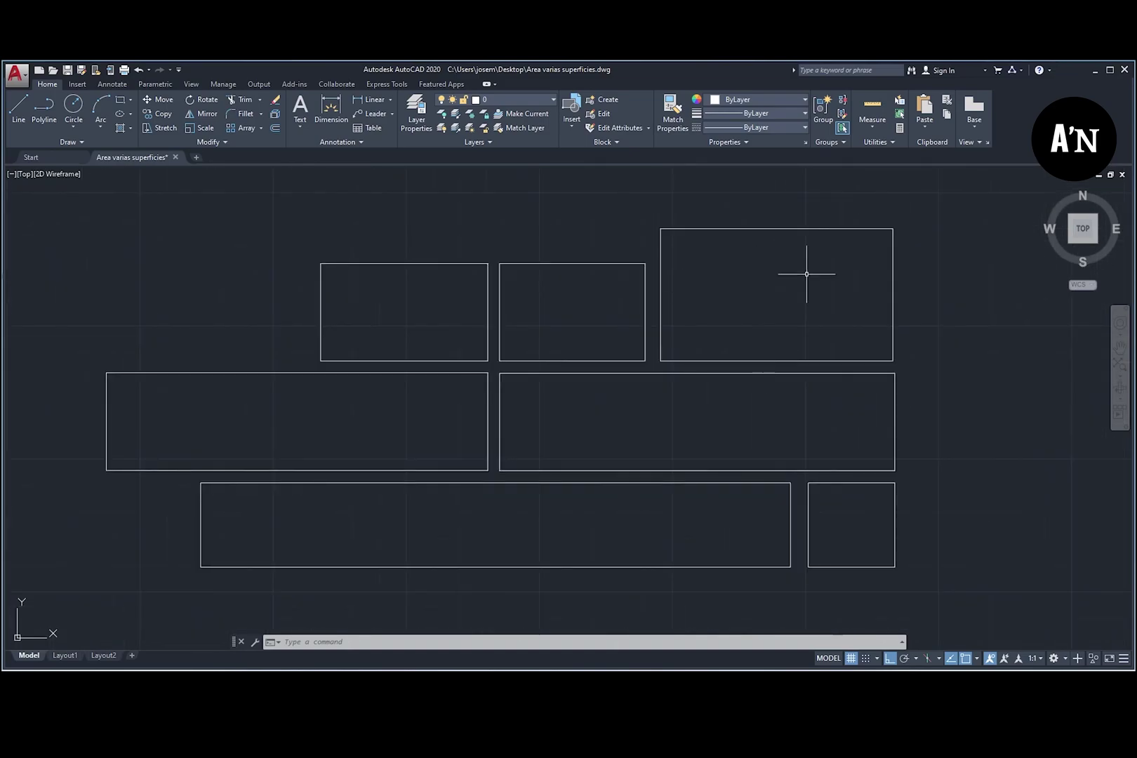
pyautogui.click(797, 230)
pyautogui.press('Escape')
pyautogui.scroll(-2, 713, 309)
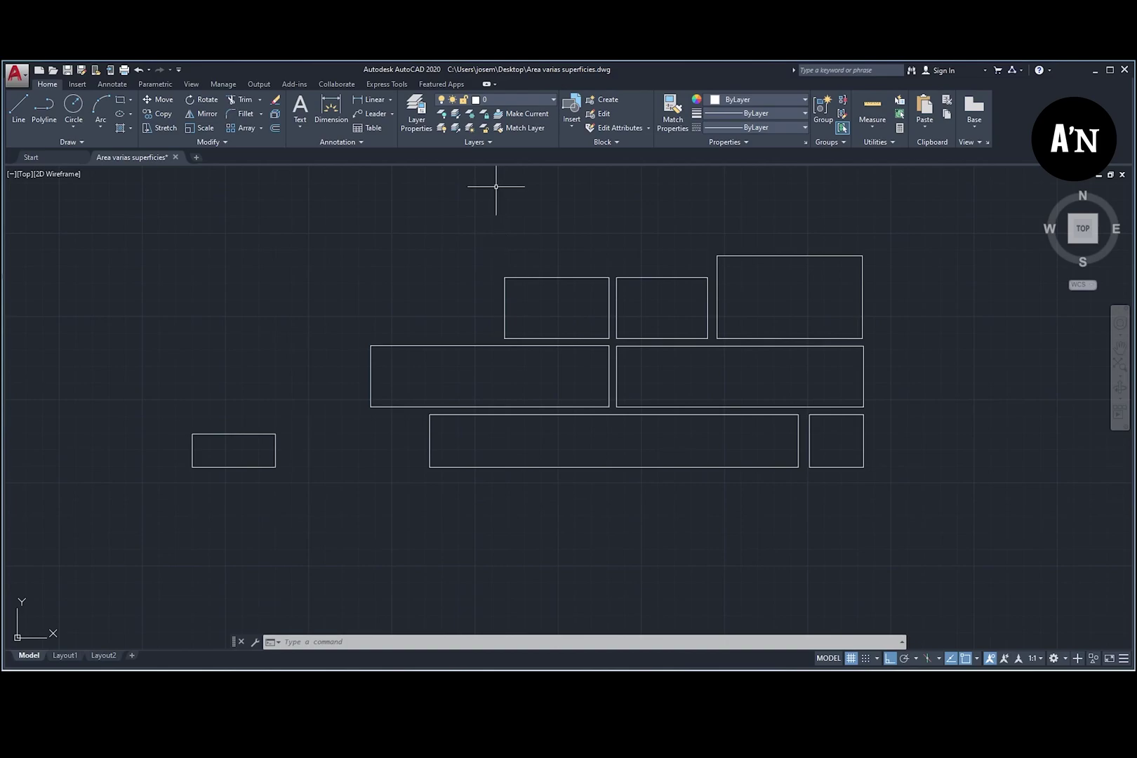
pyautogui.moveTo(350, 272)
pyautogui.mouseDown(button='middle')
pyautogui.moveTo(419, 273)
pyautogui.moveTo(396, 348)
pyautogui.mouseUp(button='middle')
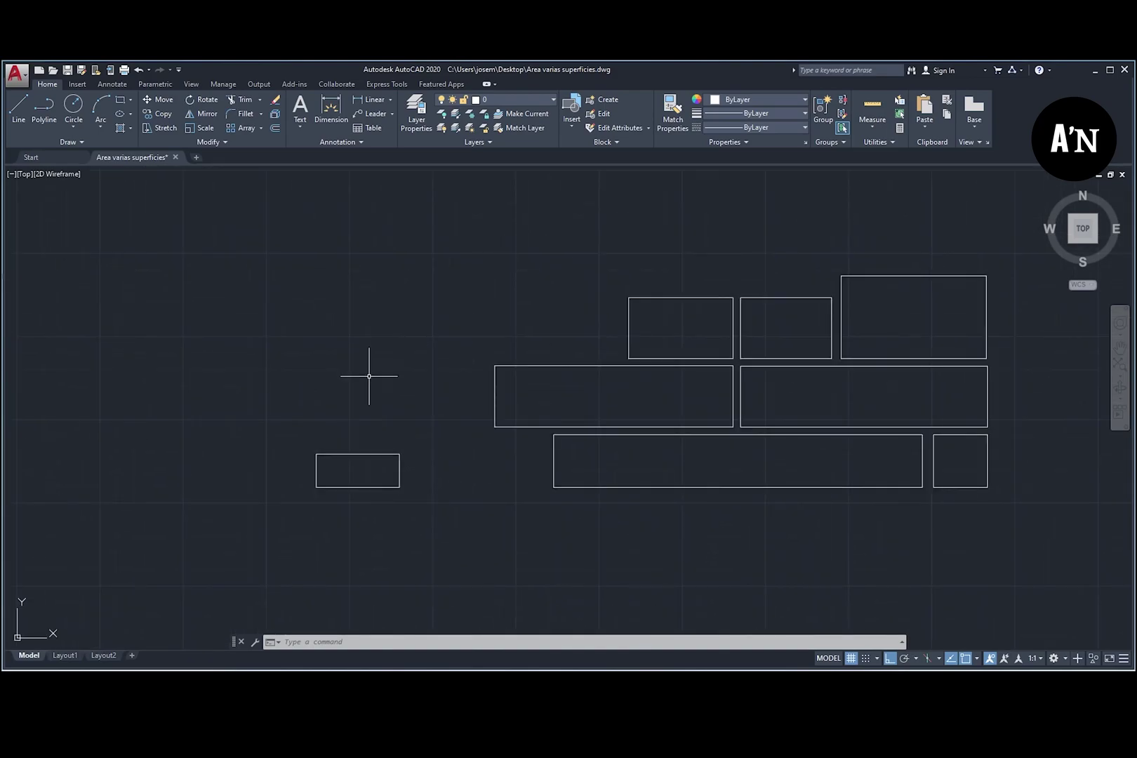
pyautogui.moveTo(304, 477); pyautogui.dragTo(485, 460, button='middle')
pyautogui.scroll(6, 502, 482)
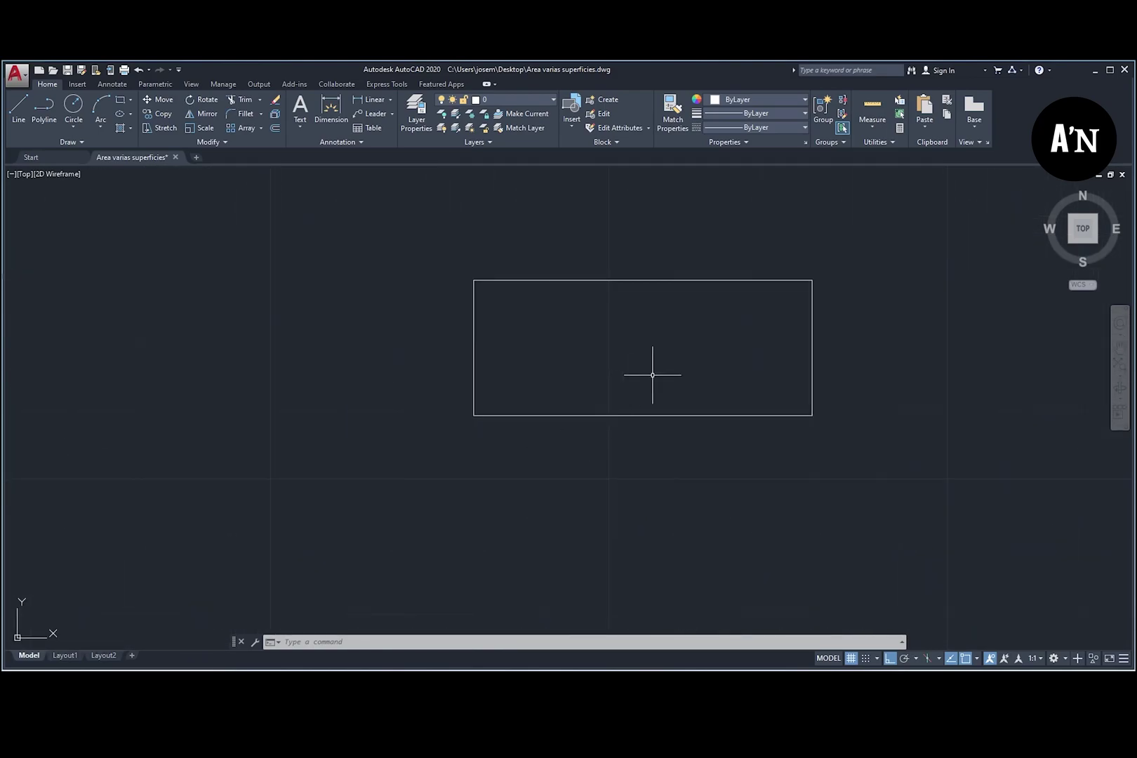
pyautogui.click(669, 336)
pyautogui.click(599, 229)
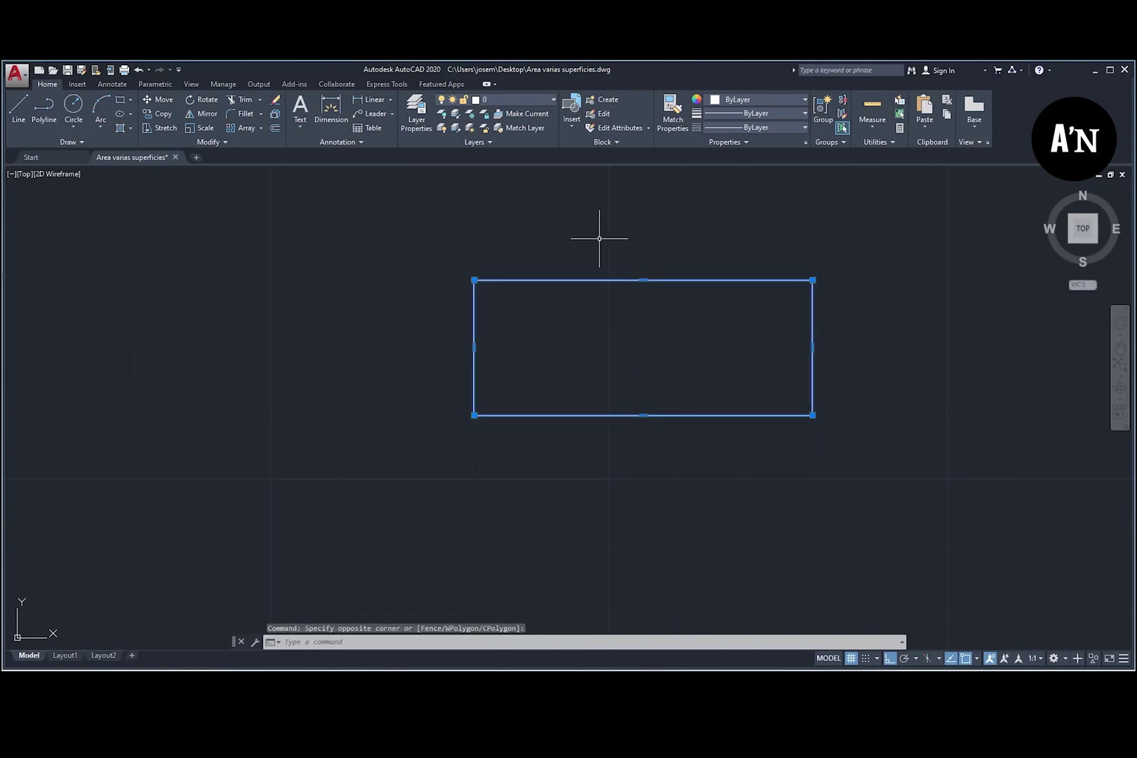
pyautogui.hotkey('ctrl', '1')
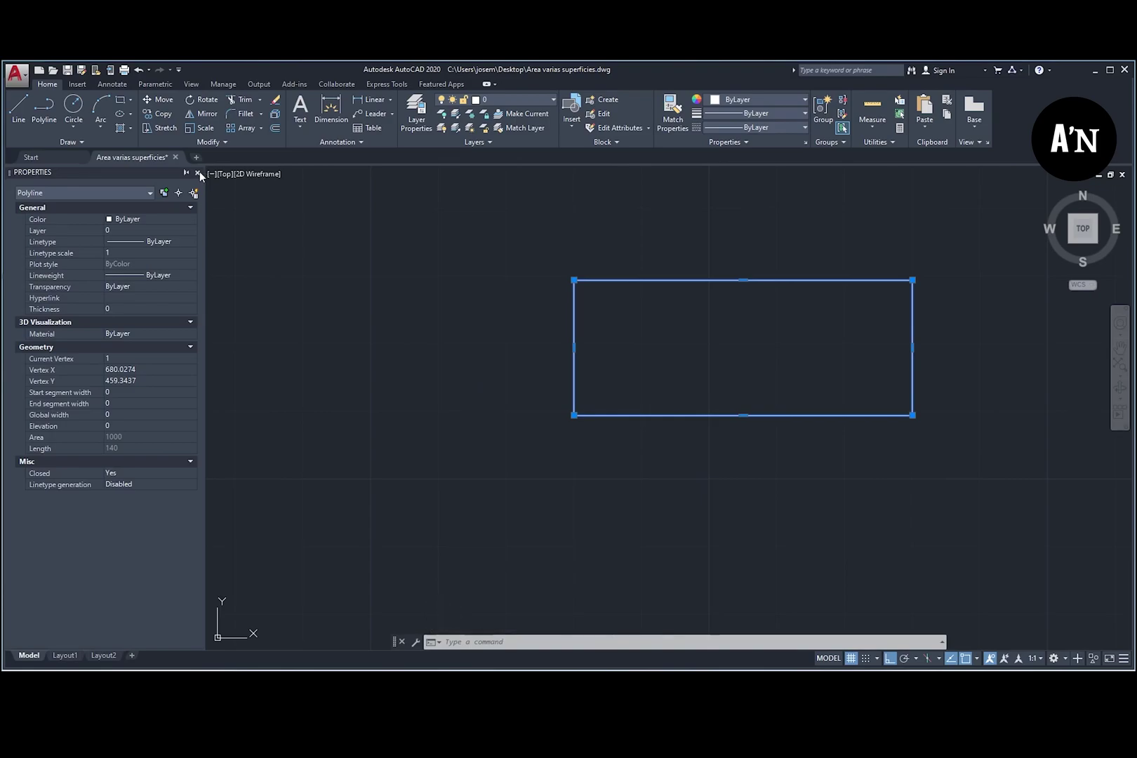
pyautogui.click(199, 173)
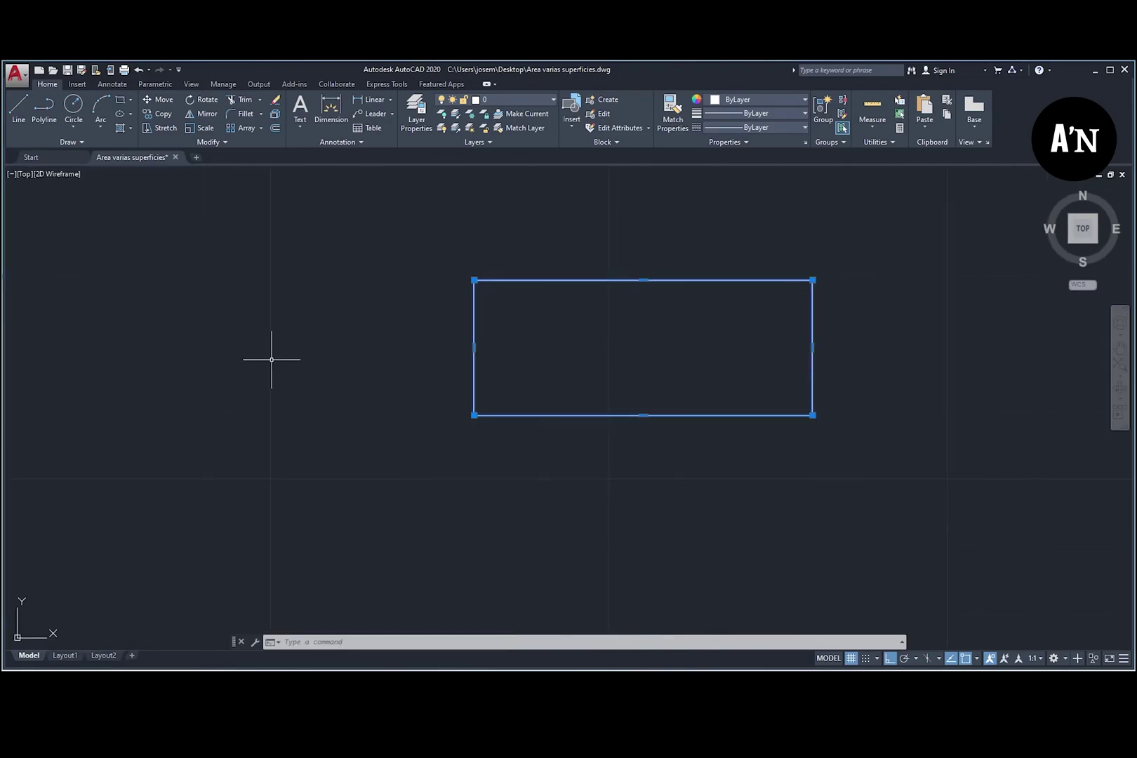
pyautogui.hotkey('ctrl', '1')
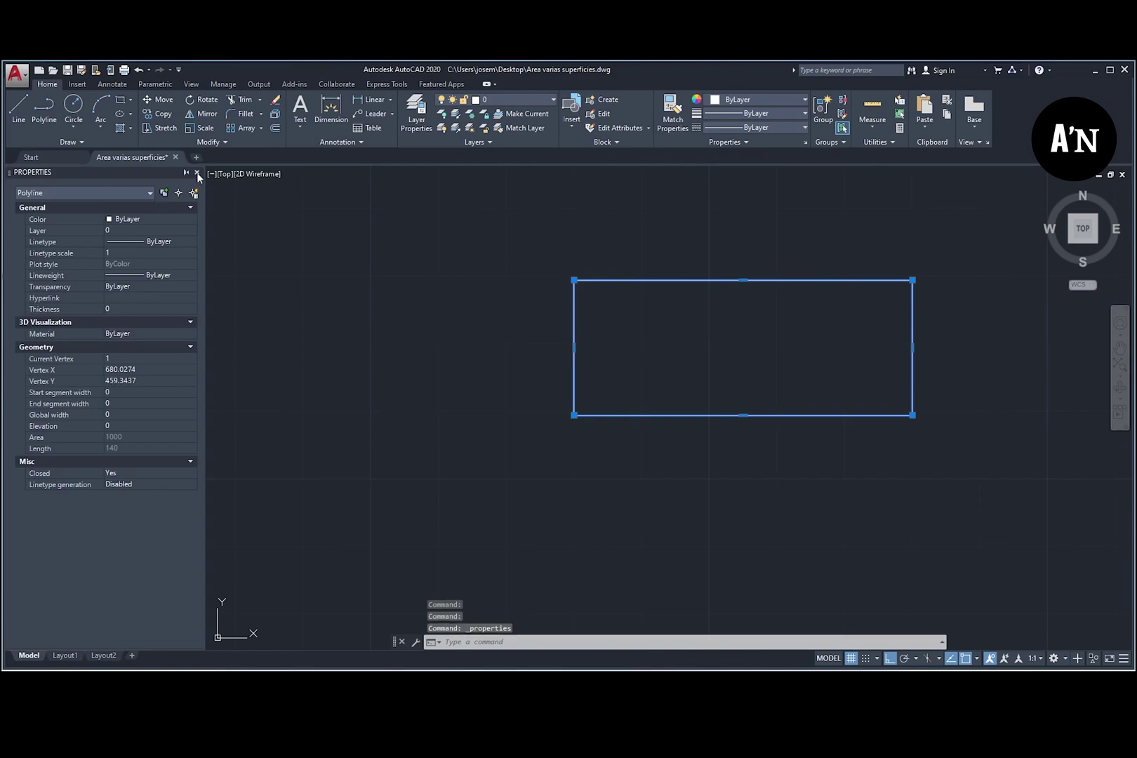
pyautogui.click(198, 173)
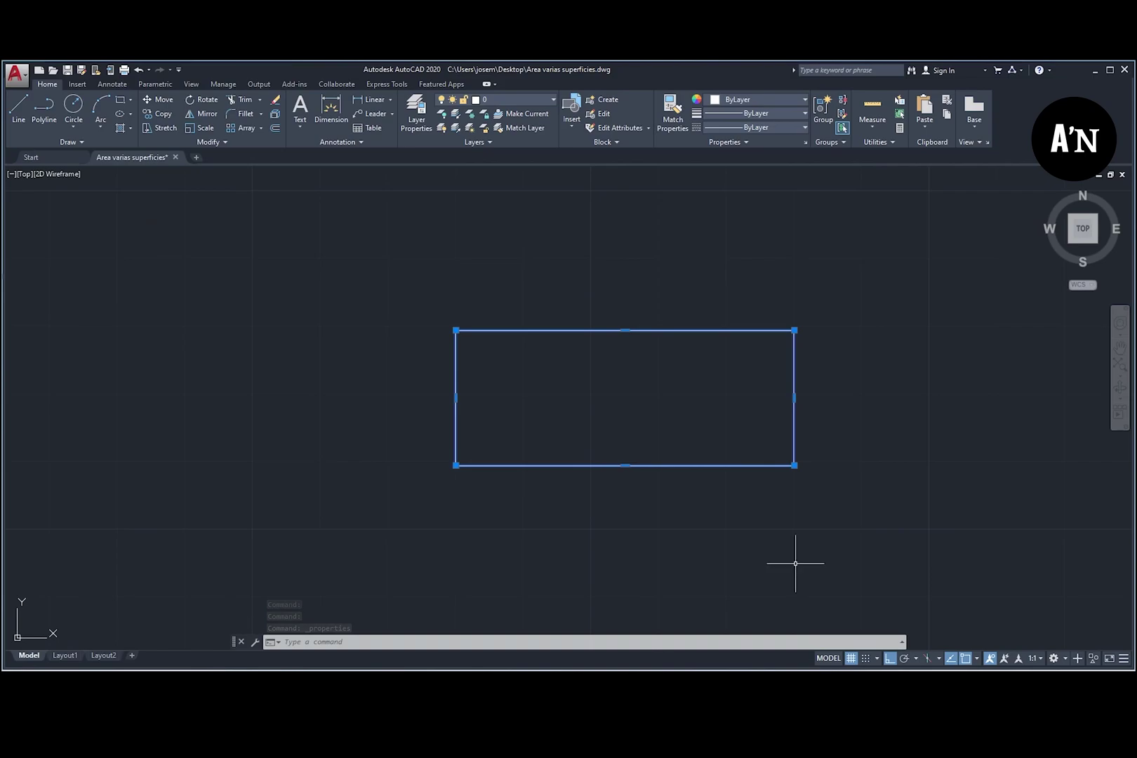
# Step: Measure the small rectangle with AREA's Object option, giving area 1000.0000 and perimeter 140.0000
pyautogui.press('Escape')
pyautogui.write('area')
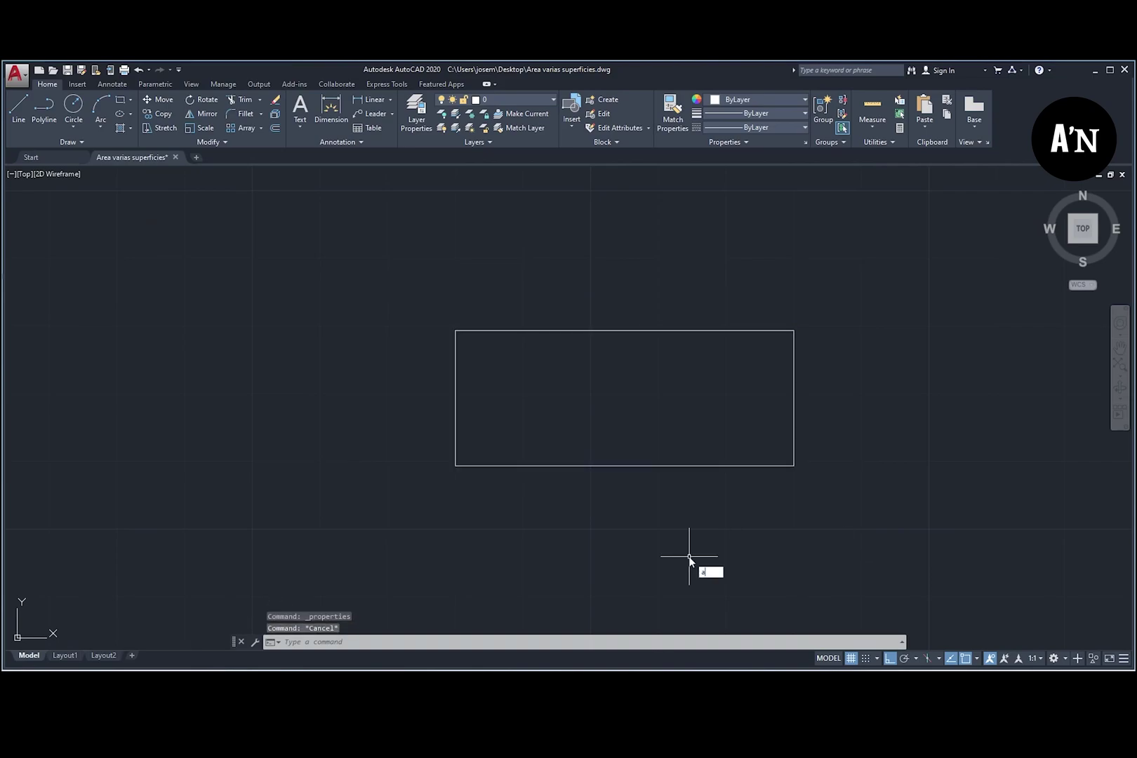
pyautogui.press('Return')
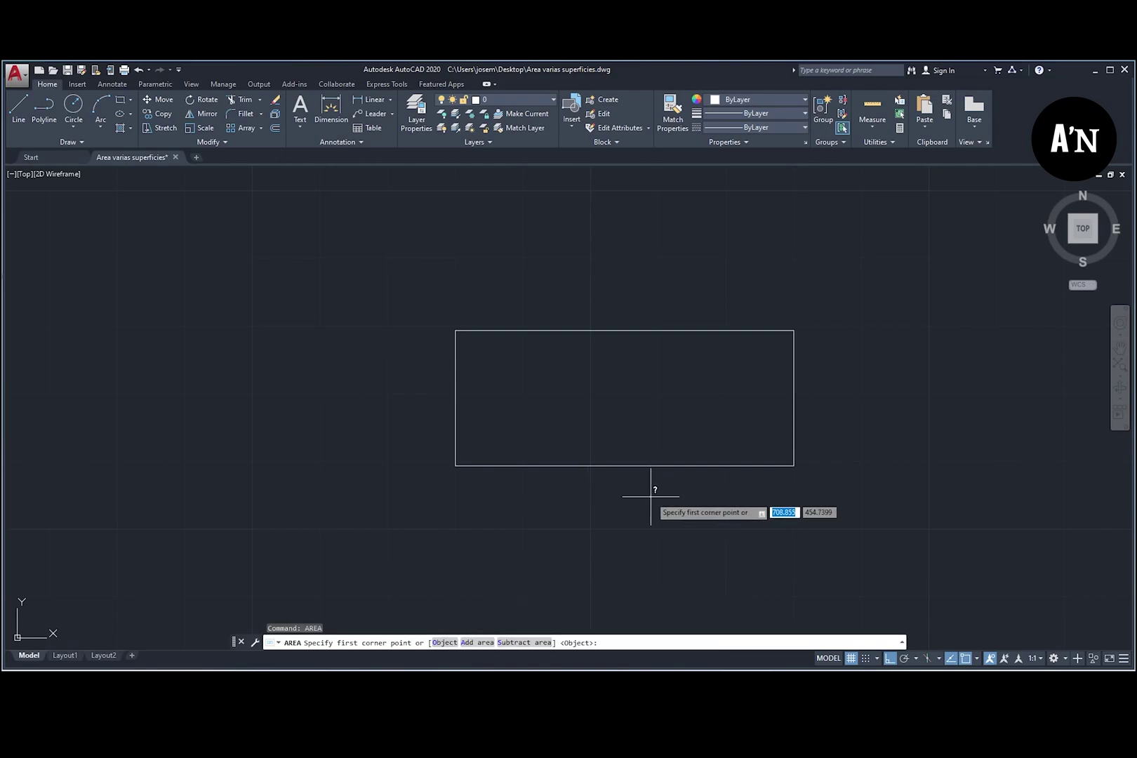
pyautogui.write('o')
pyautogui.press('Return')
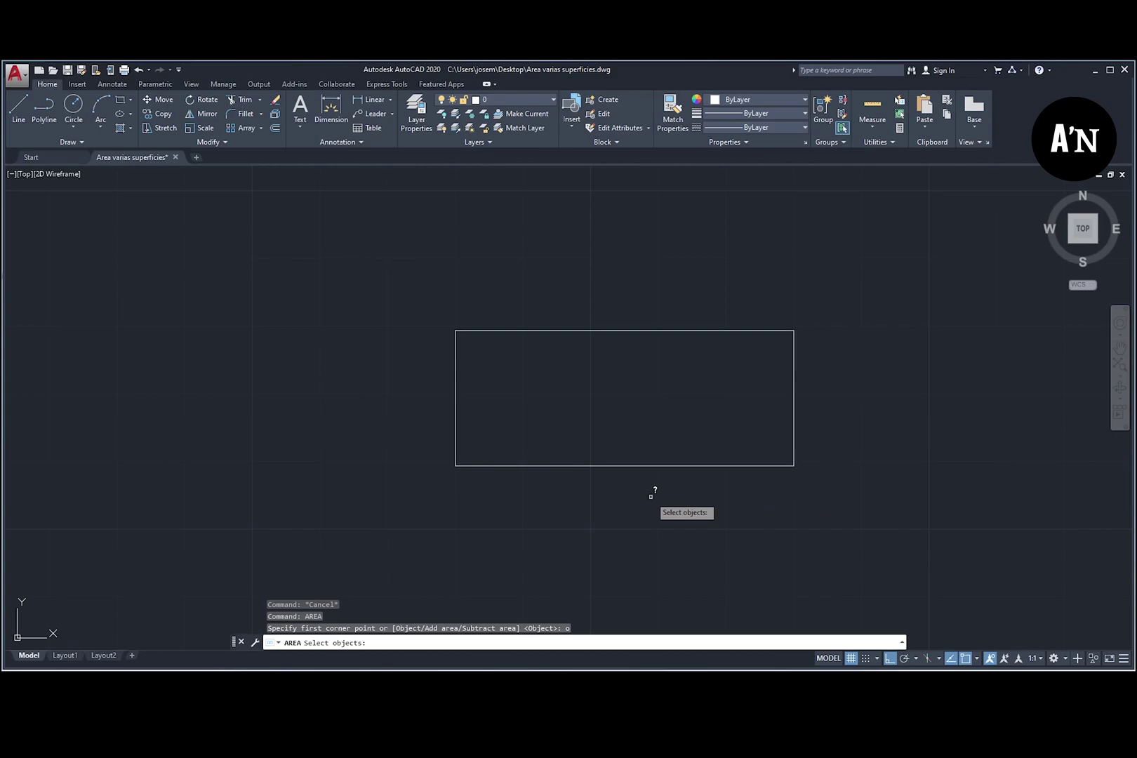
pyautogui.click(659, 466)
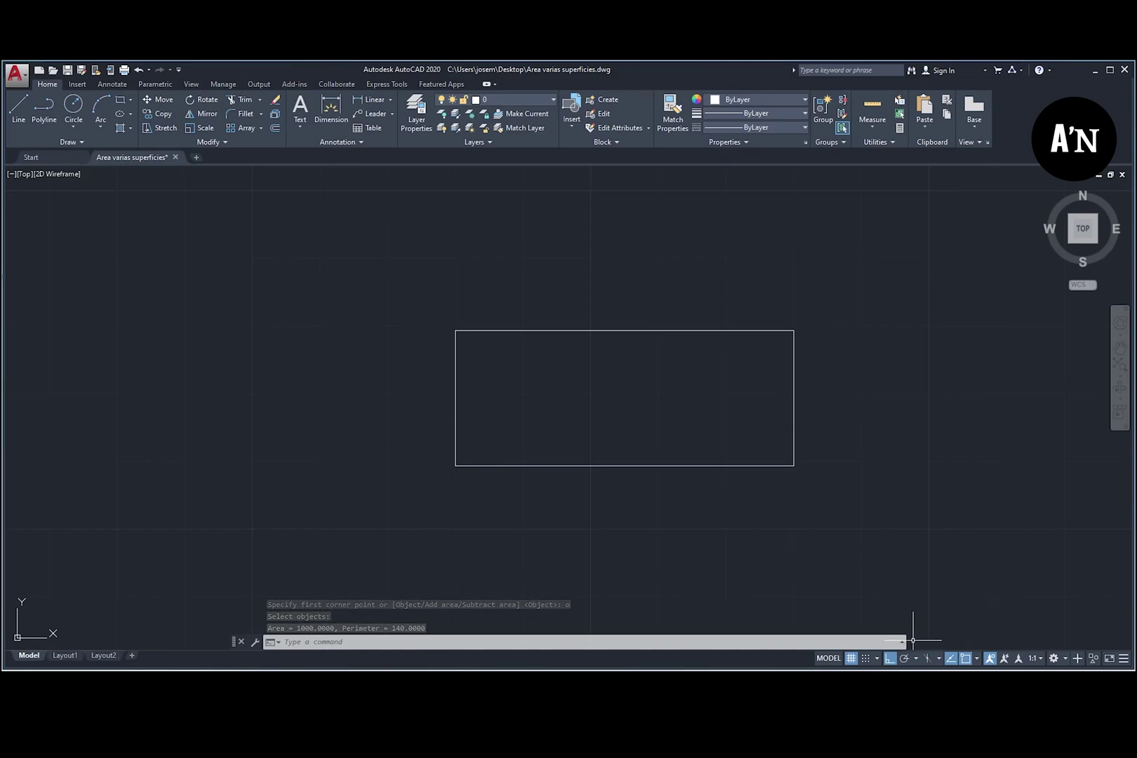
pyautogui.click(902, 642)
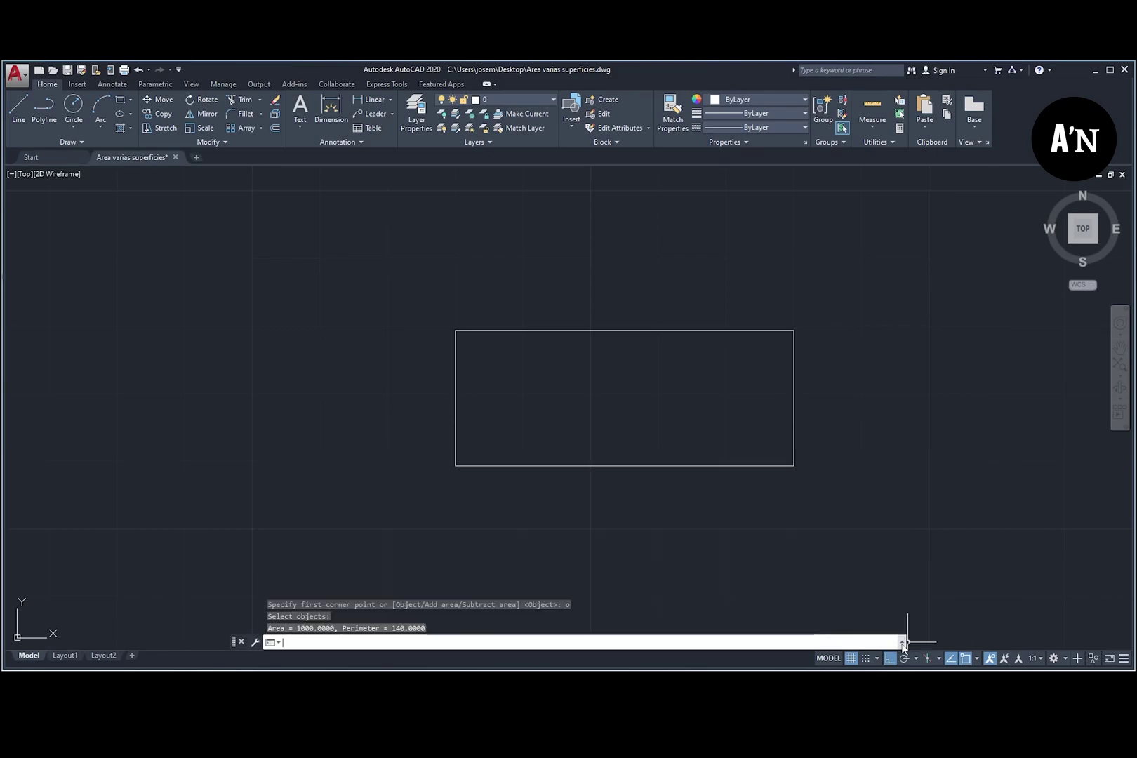
# Step: Close the command history and zoom out so the whole group of rectangles is visible
pyautogui.click(969, 558)
pyautogui.press('Escape')
pyautogui.scroll(-3, 939, 496)
pyautogui.moveTo(940, 496); pyautogui.dragTo(584, 505, button='middle')
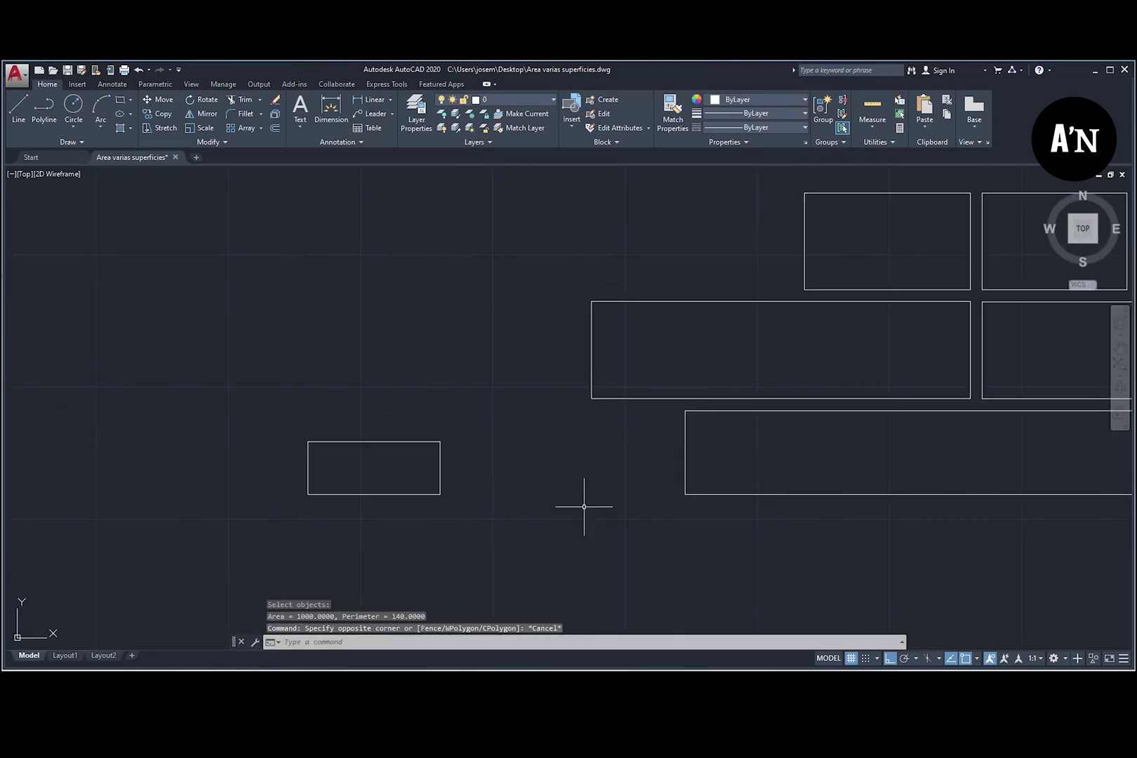
pyautogui.scroll(-2, 771, 530)
pyautogui.moveTo(868, 541)
pyautogui.mouseDown(button='middle')
pyautogui.moveTo(652, 525)
pyautogui.moveTo(629, 538)
pyautogui.mouseUp(button='middle')
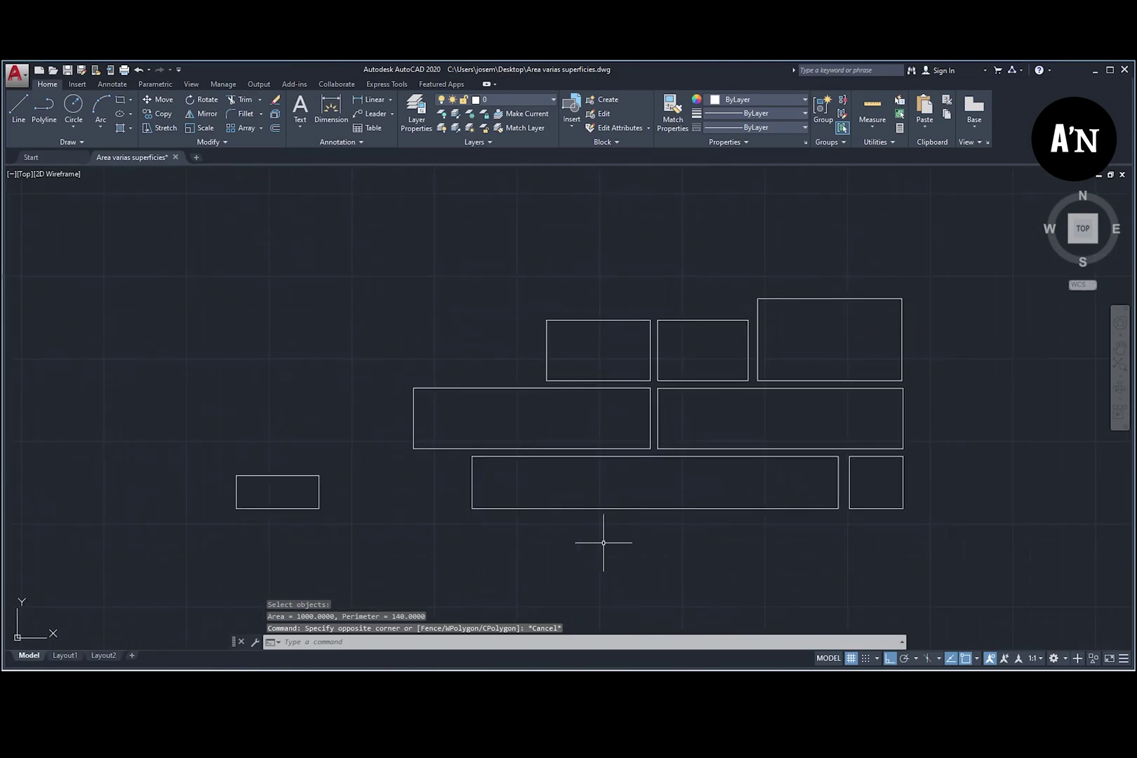
pyautogui.scroll(2, 456, 549)
pyautogui.scroll(-2, 484, 551)
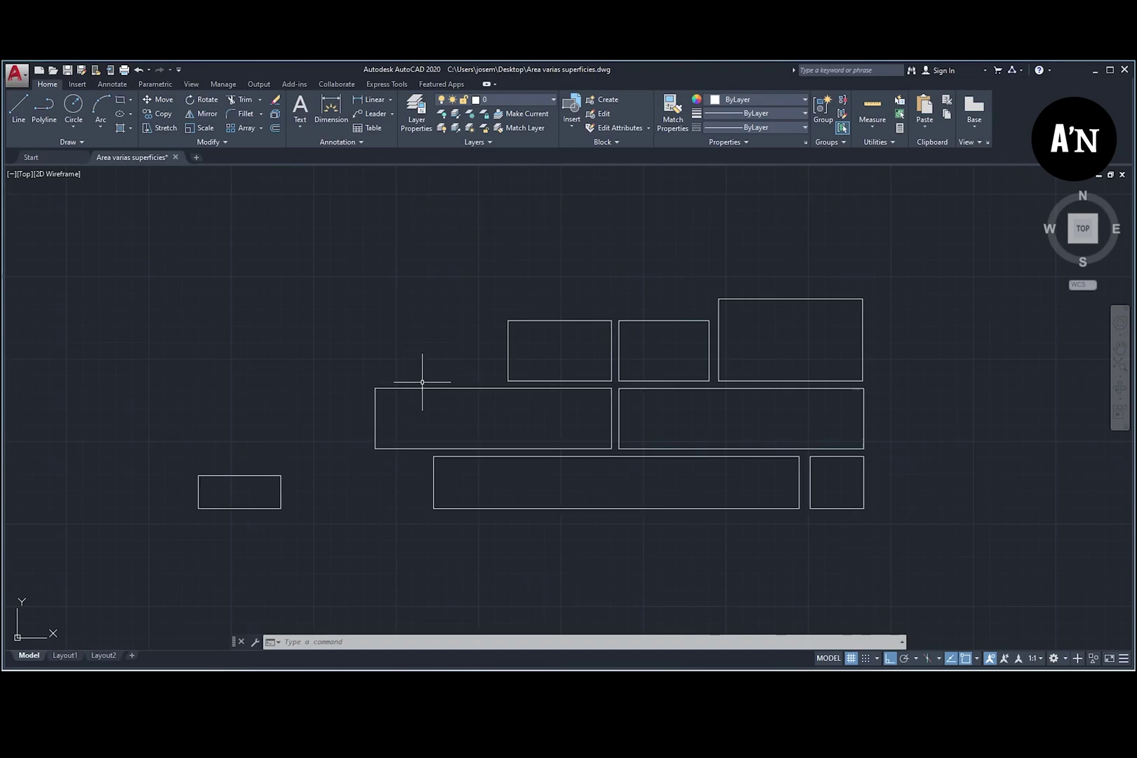
# Step: Window-select the middle-left, top-middle, top-right and small bottom-right rectangles together
pyautogui.click(465, 366)
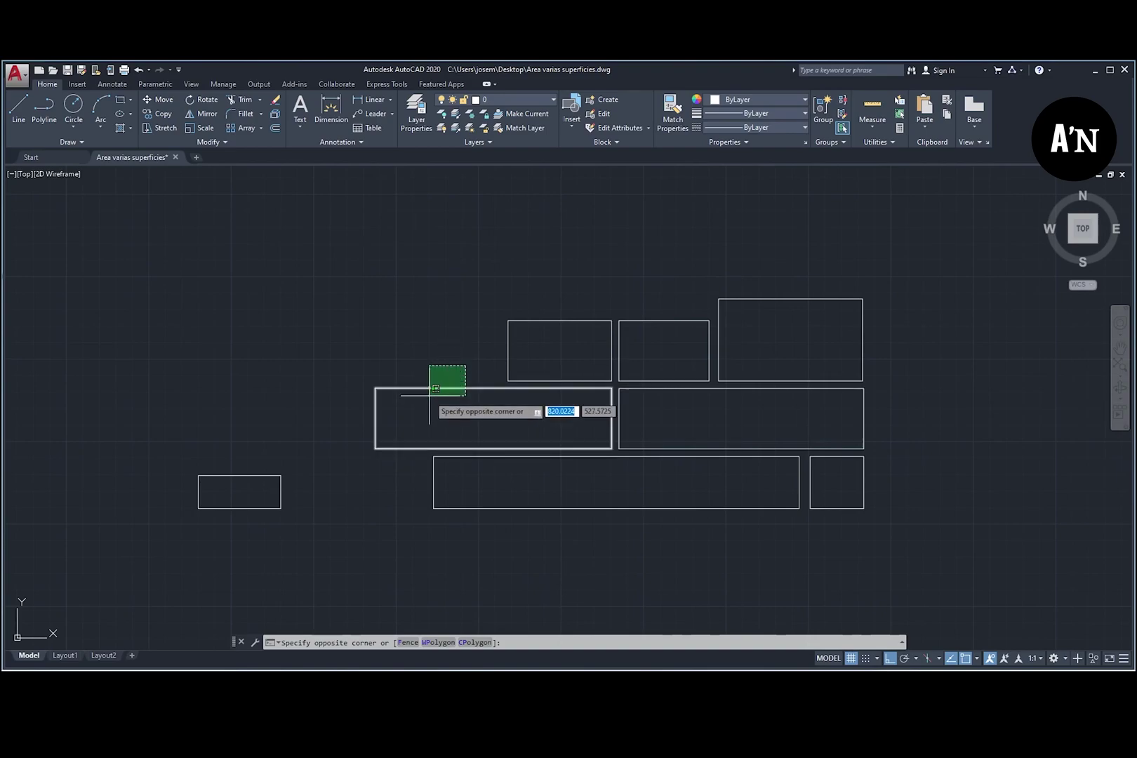
pyautogui.click(434, 390)
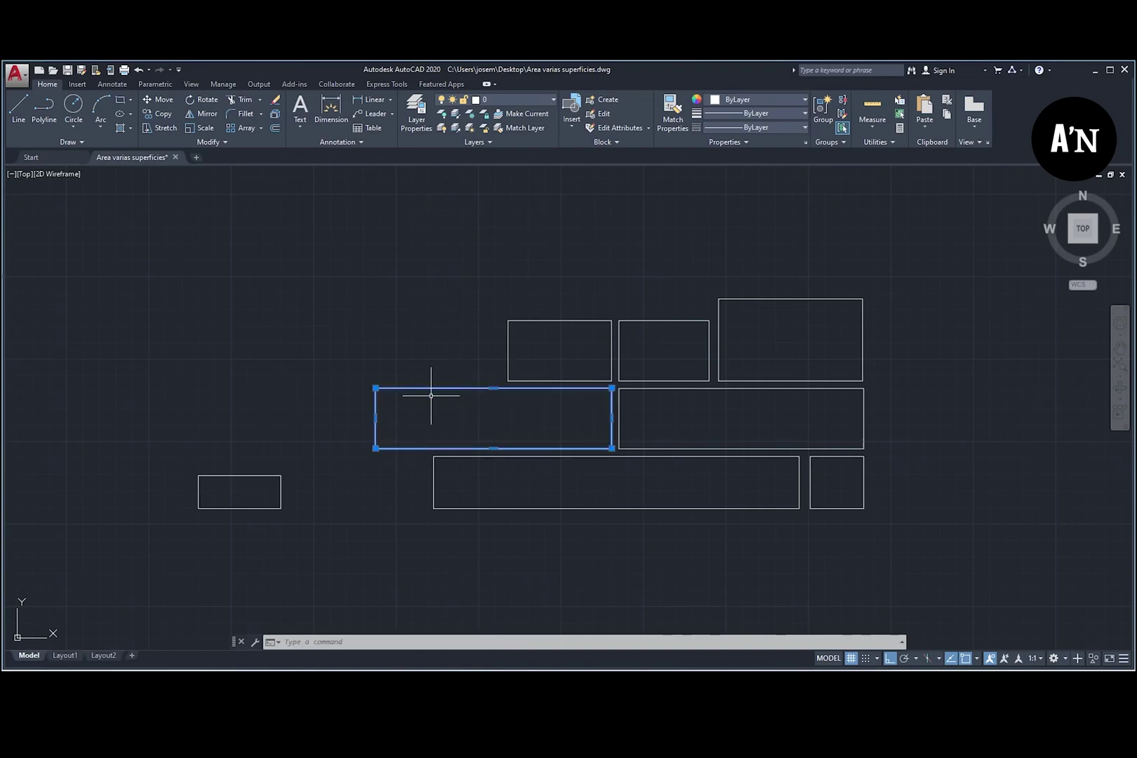
pyautogui.click(652, 321)
pyautogui.click(936, 296)
pyautogui.click(716, 383)
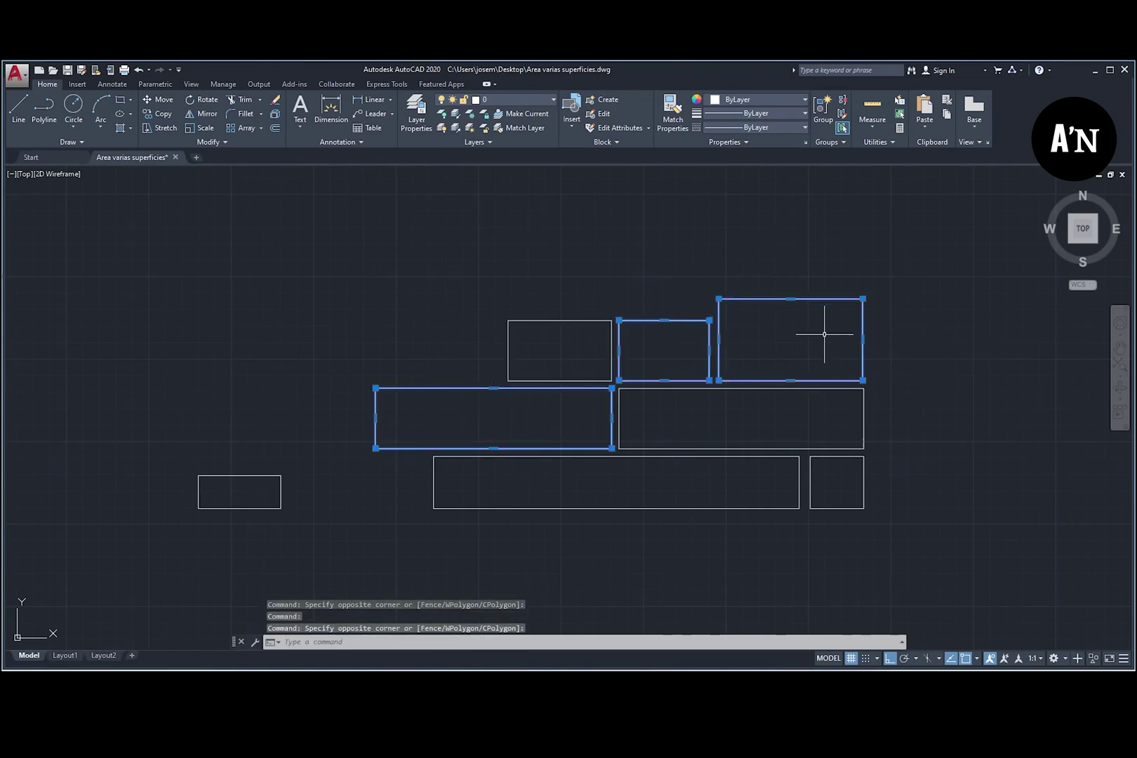
pyautogui.click(905, 444)
pyautogui.click(807, 531)
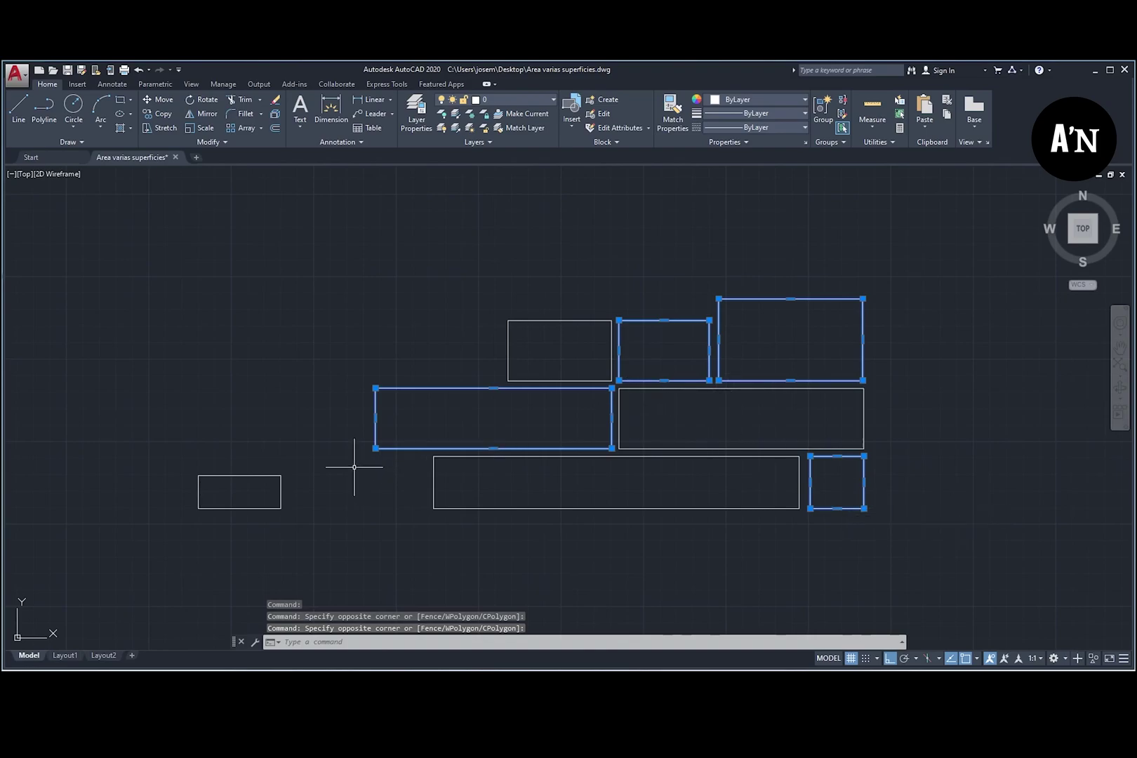
# Step: Measure the middle-left rectangle as an object: area 5267.3167, perimeter 360.1642
pyautogui.press('Escape')
pyautogui.write('area')
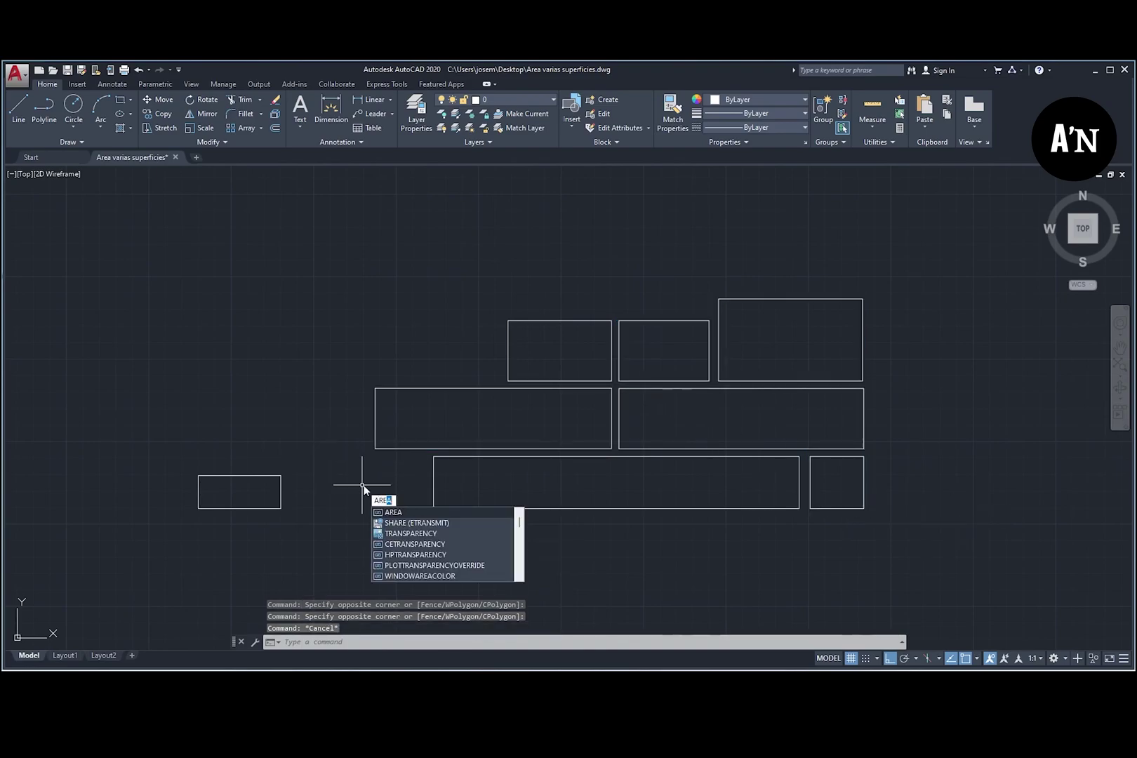
pyautogui.press('Return')
pyautogui.write('o')
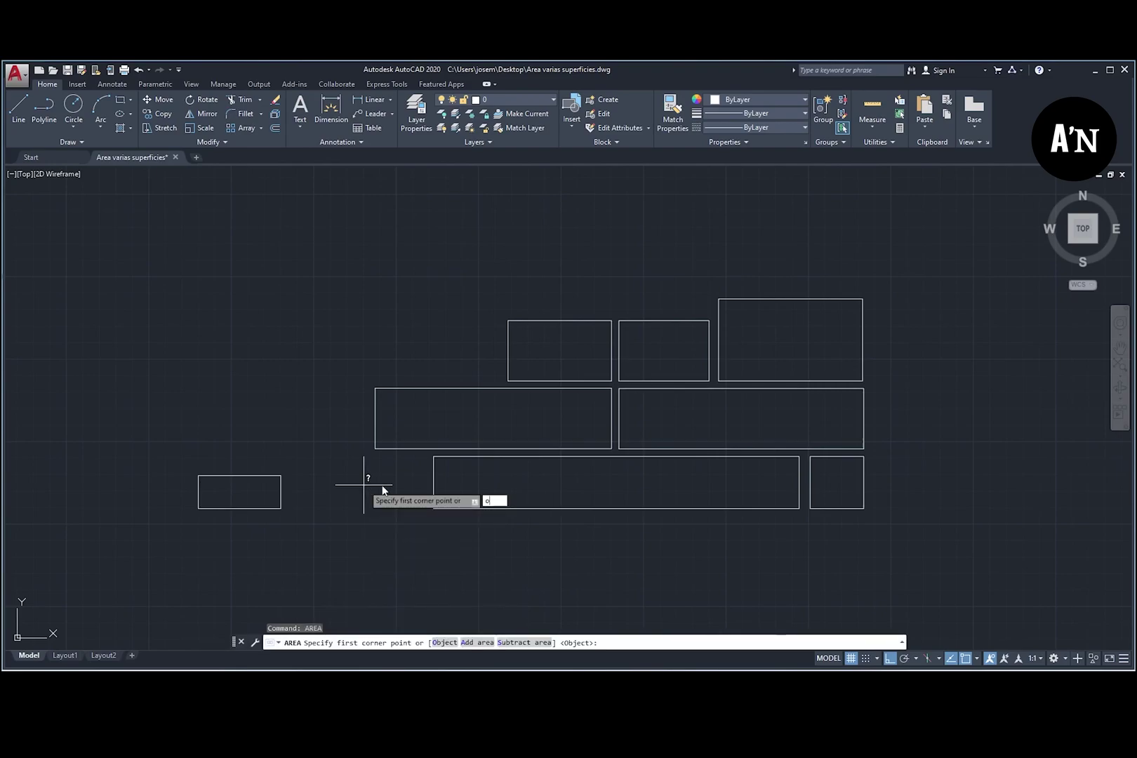
pyautogui.write('b')
pyautogui.press('Return')
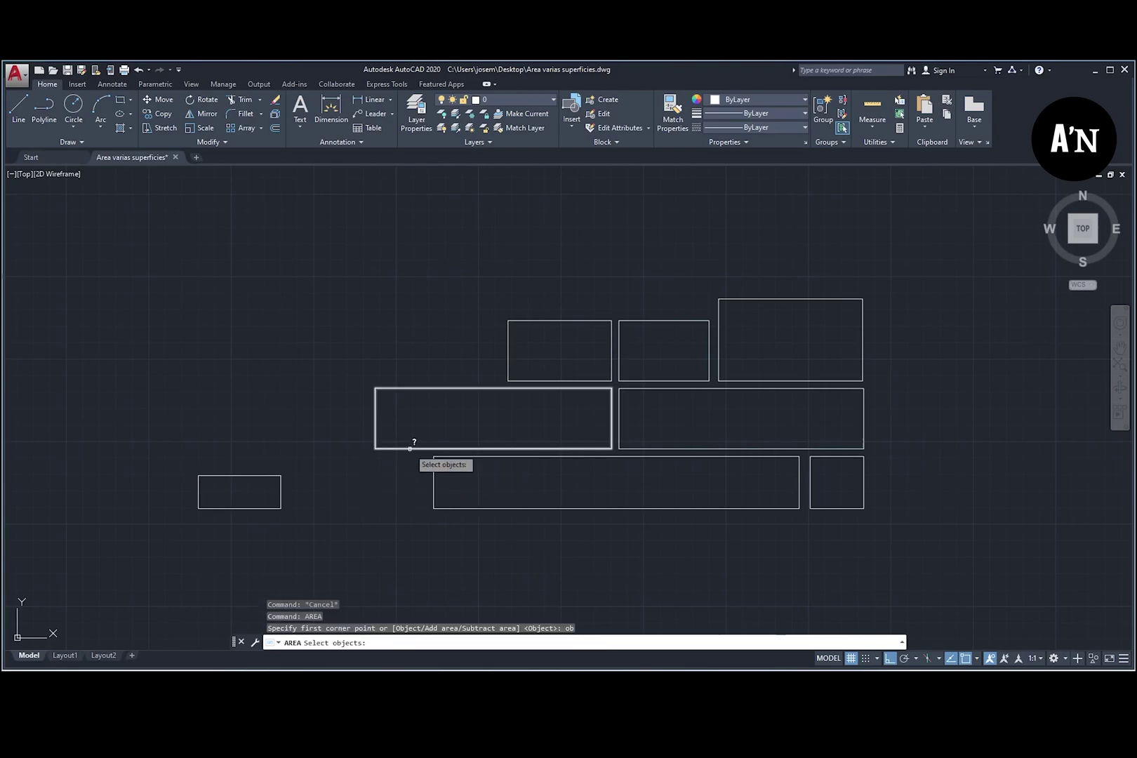
pyautogui.click(410, 447)
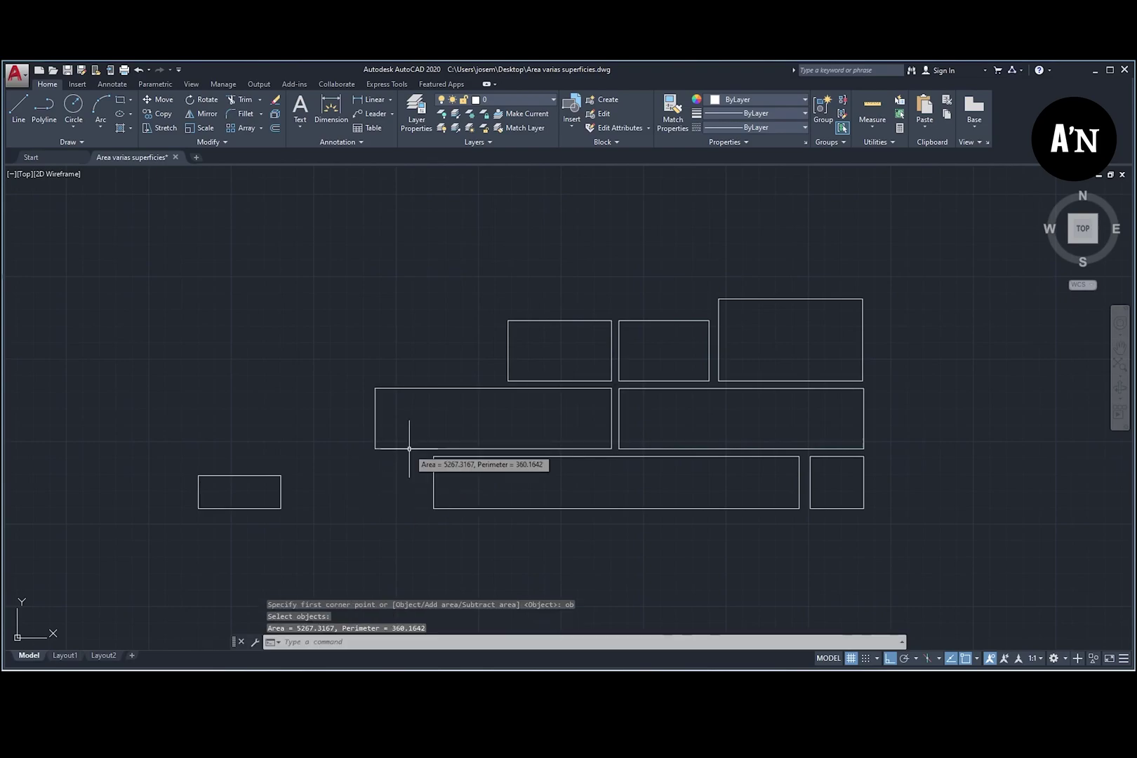
pyautogui.press('Escape')
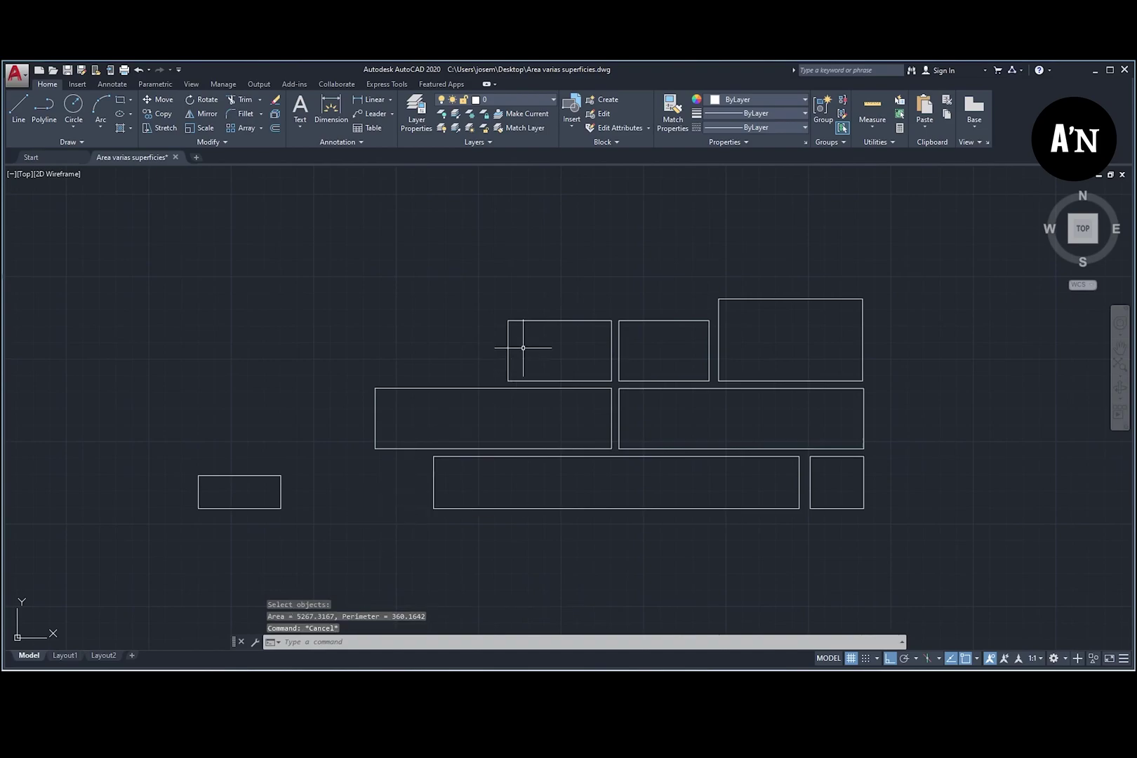
# Step: Measure the small upper rectangle as an object: area 2003.2983, perimeter 182.6730
pyautogui.write('area')
pyautogui.press('Return')
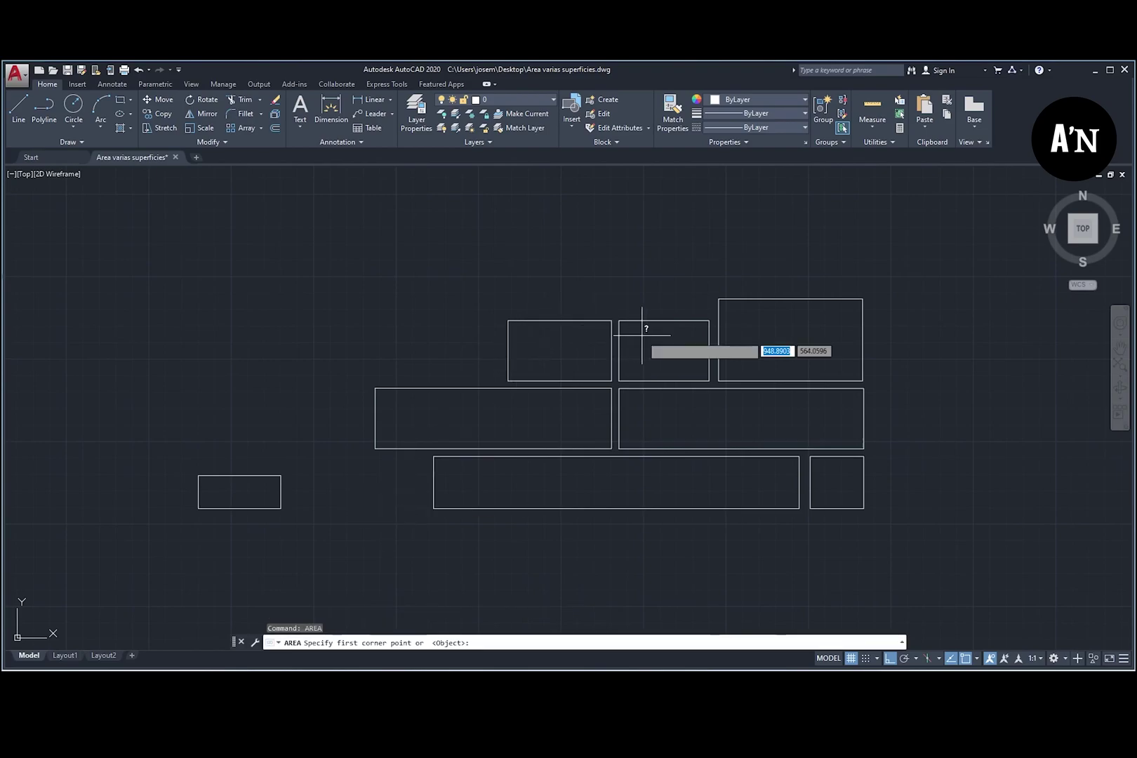
pyautogui.write('o')
pyautogui.press('Return')
pyautogui.click(650, 320)
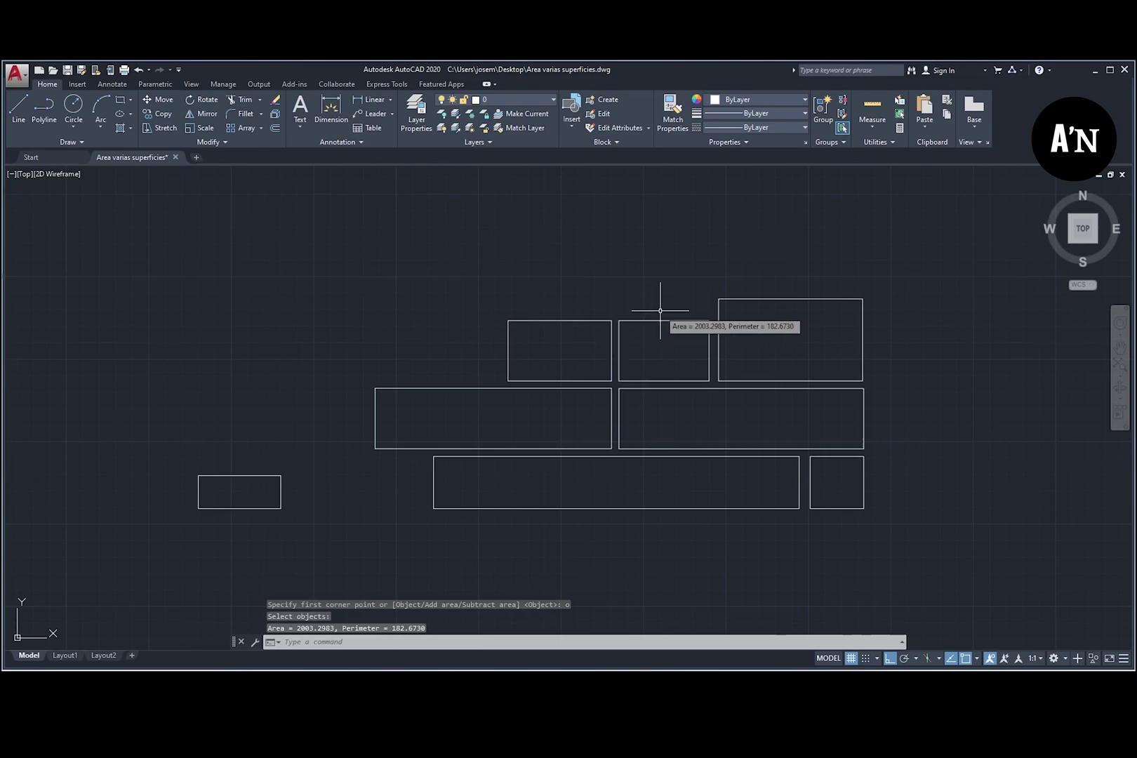
pyautogui.press('Escape')
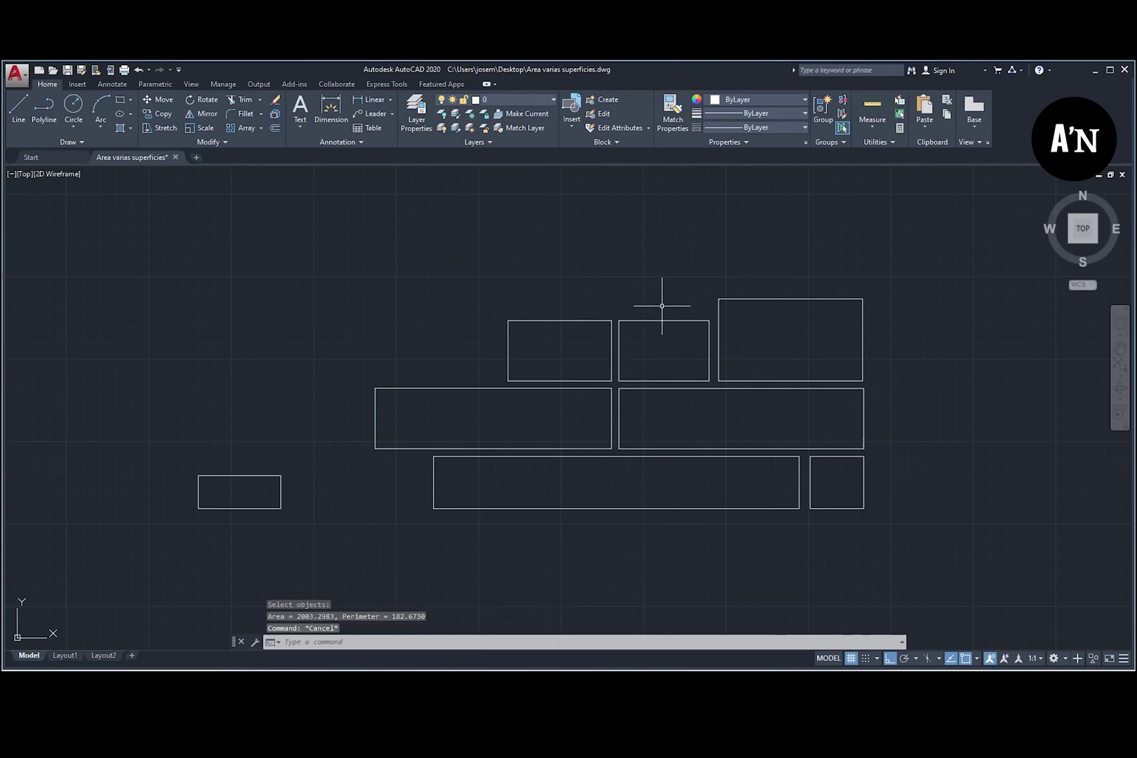
# Step: Start AREA in Add mode and add the wide middle-left rectangle by its four corners
pyautogui.write('area')
pyautogui.press('Return')
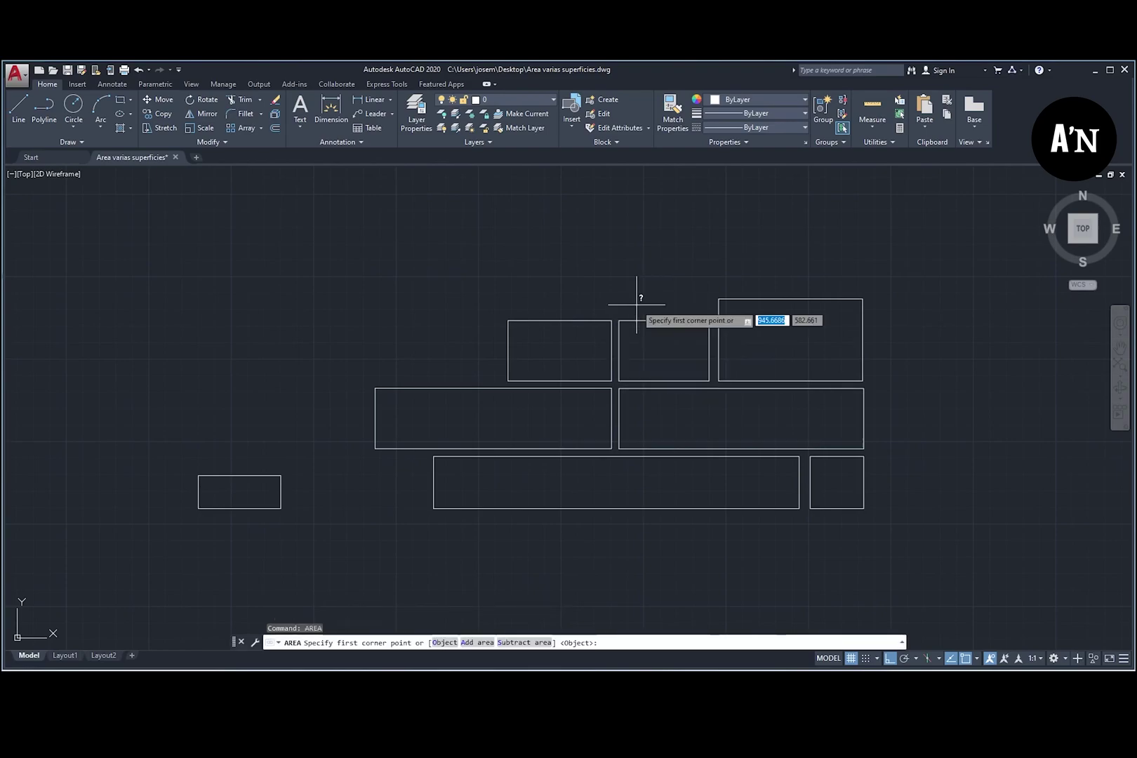
pyautogui.click(476, 643)
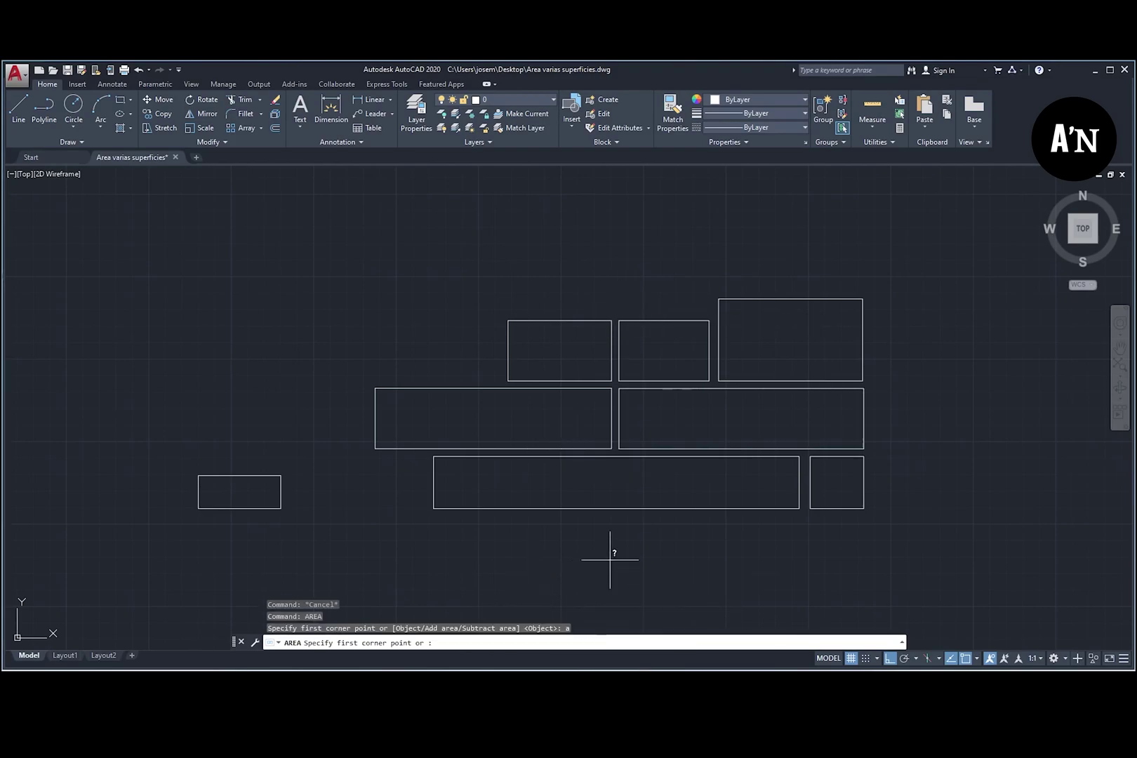
pyautogui.click(376, 449)
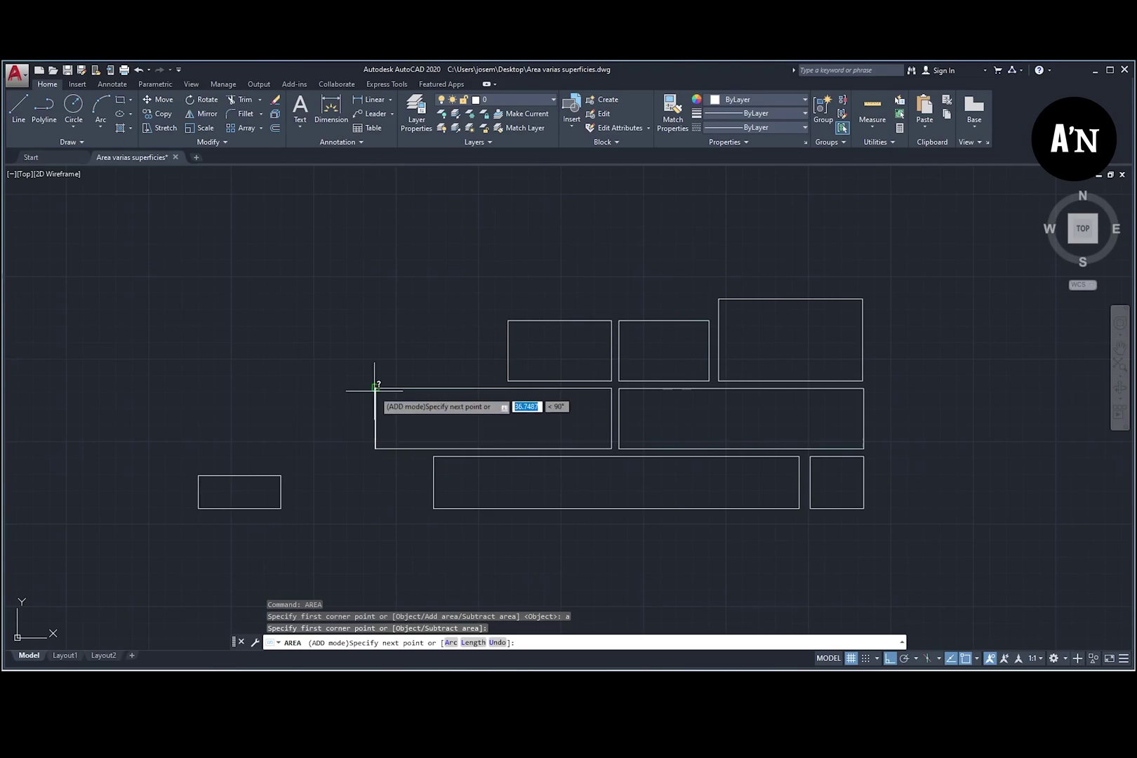
pyautogui.click(375, 387)
pyautogui.click(611, 388)
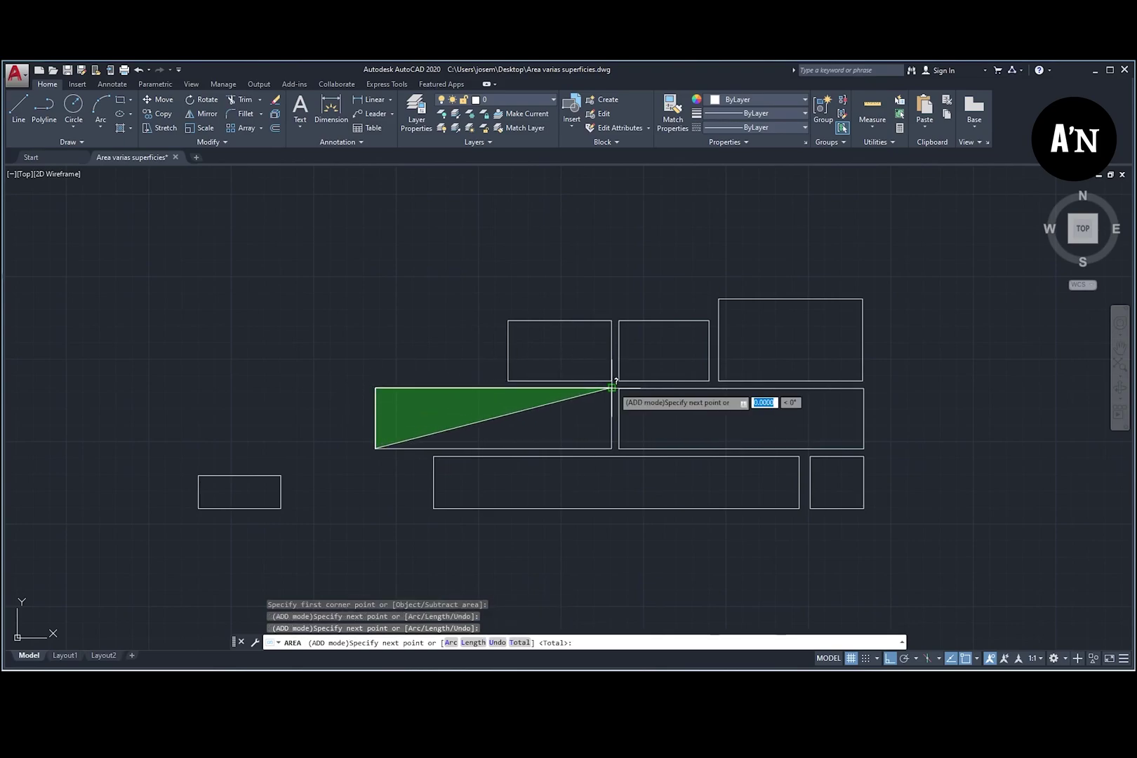
pyautogui.click(611, 448)
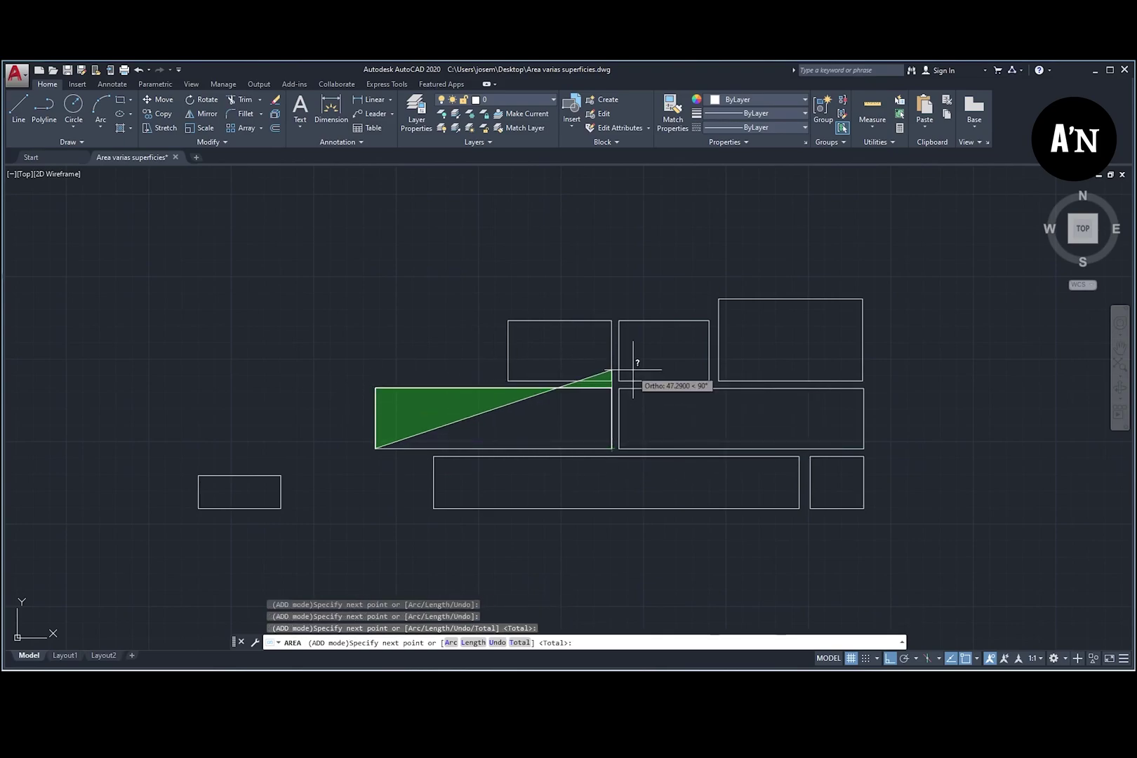
pyautogui.press('Return')
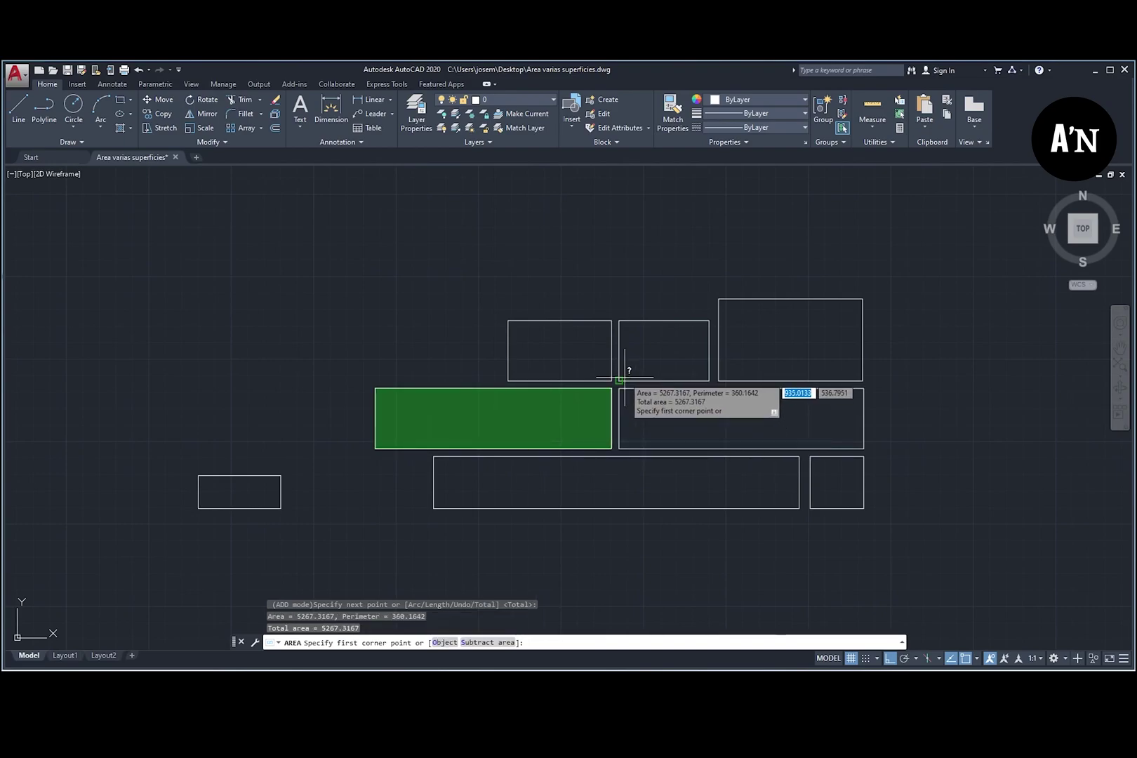
# Step: Add the small upper and large upper-right rectangles by their corners, totalling 11609.2440
pyautogui.click(619, 380)
pyautogui.click(619, 321)
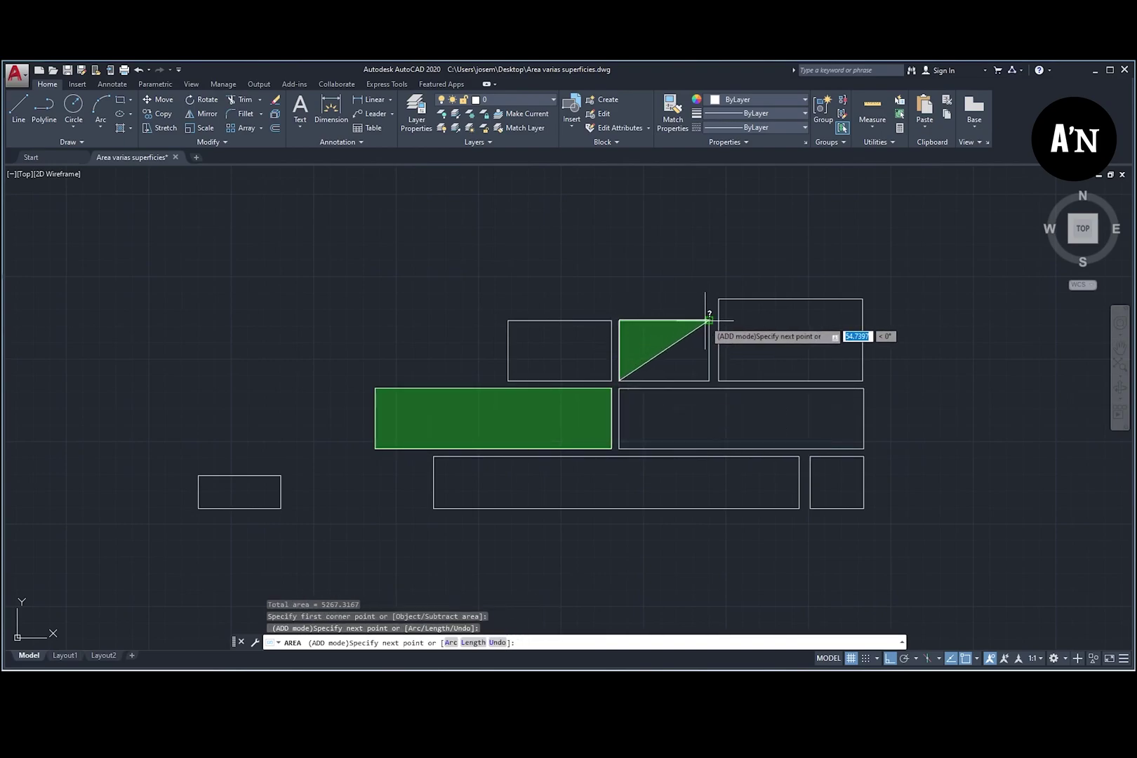
pyautogui.click(709, 321)
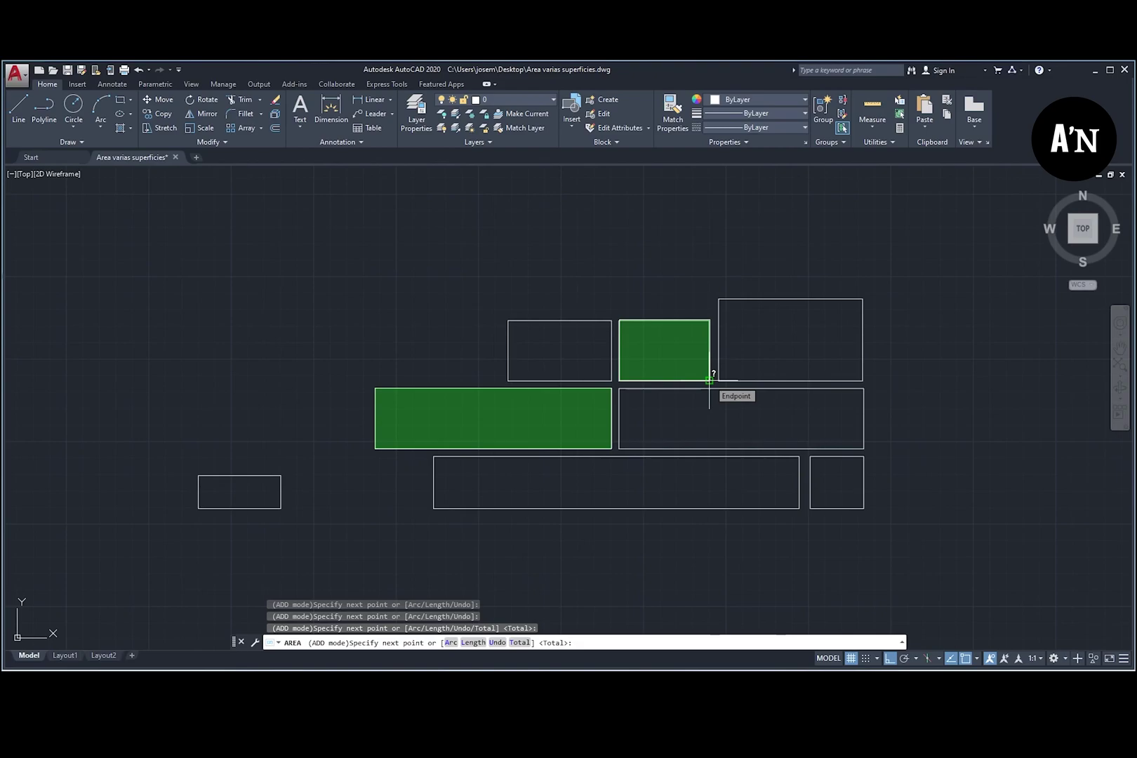
pyautogui.click(709, 380)
pyautogui.press('Return')
pyautogui.click(719, 380)
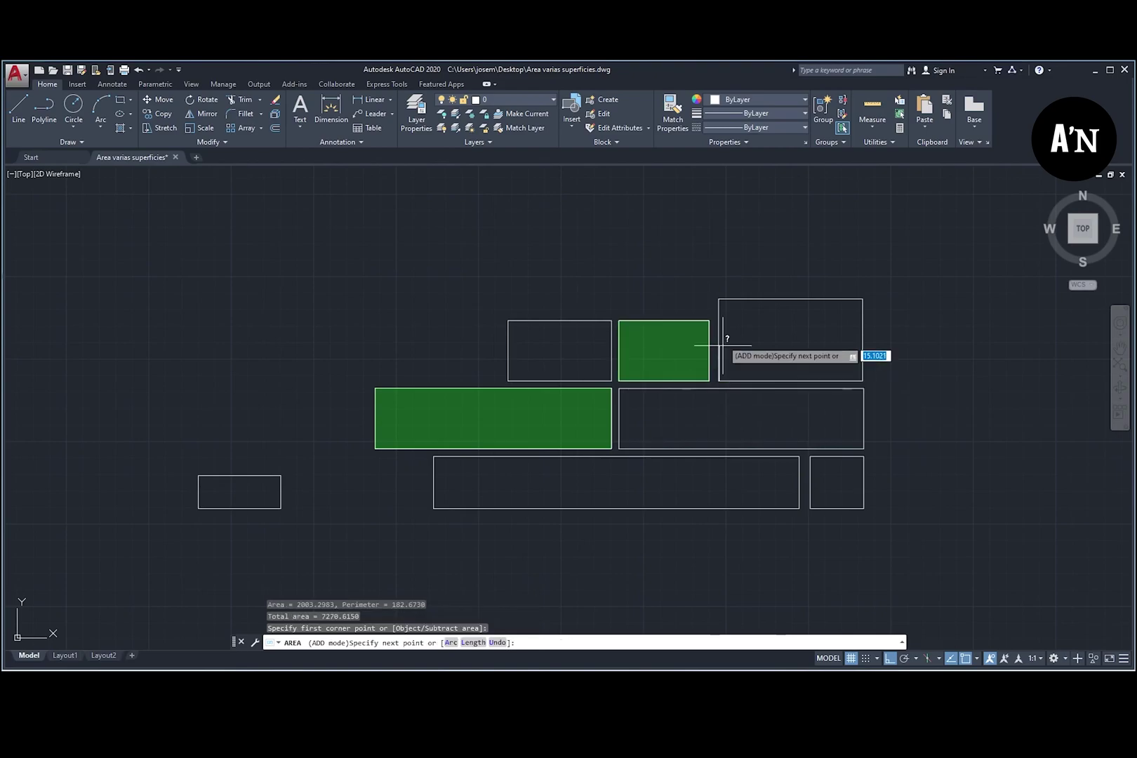
pyautogui.click(719, 298)
pyautogui.click(862, 299)
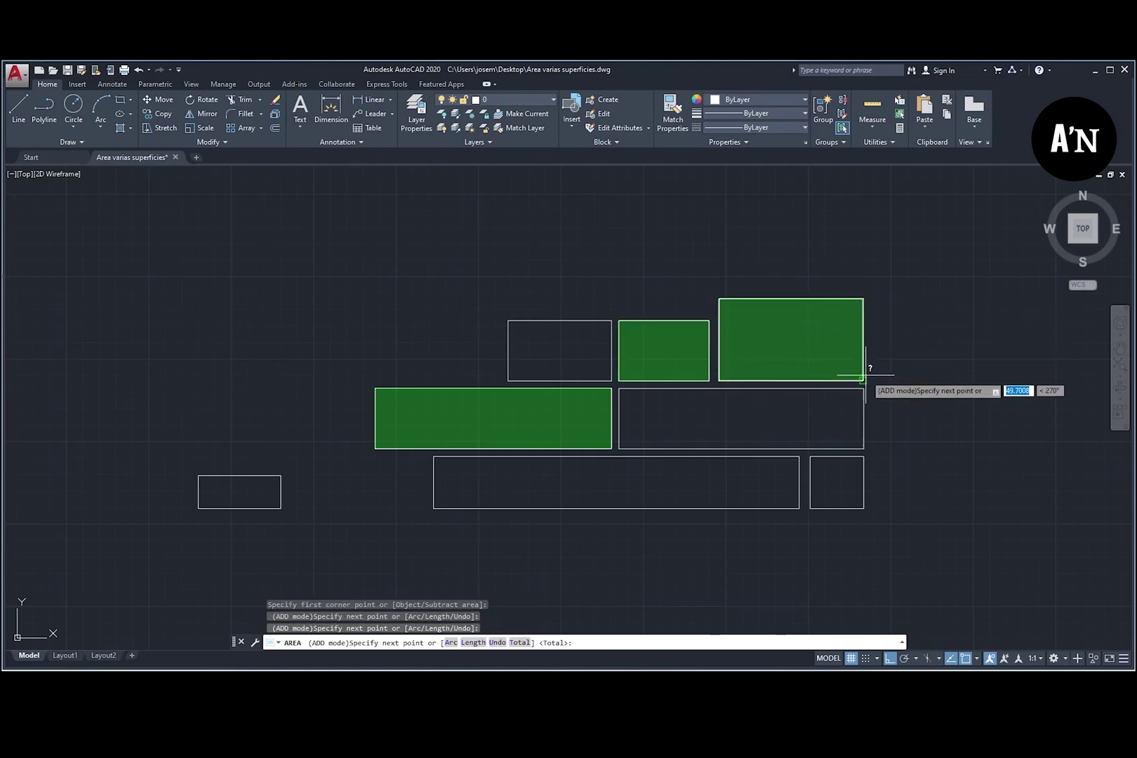
pyautogui.click(862, 380)
pyautogui.press('Return')
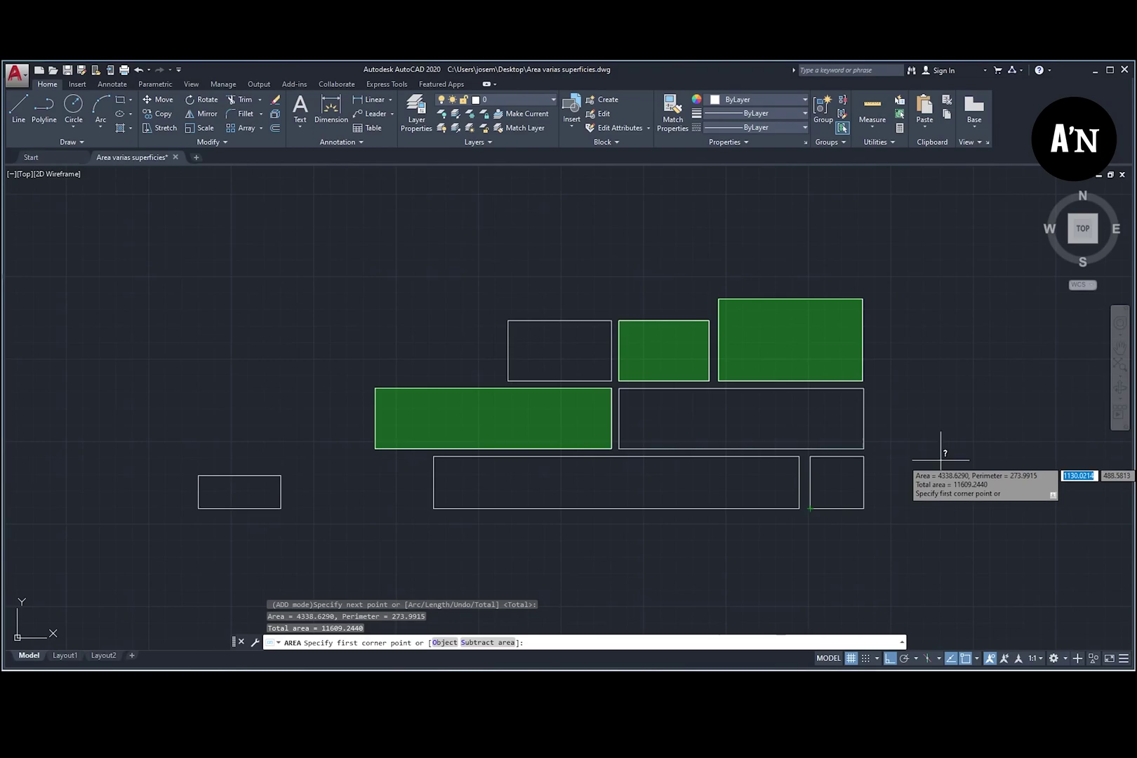
# Step: End the area measurement and highlight the 11609.2440 total in the expanded command history
pyautogui.press('Return')
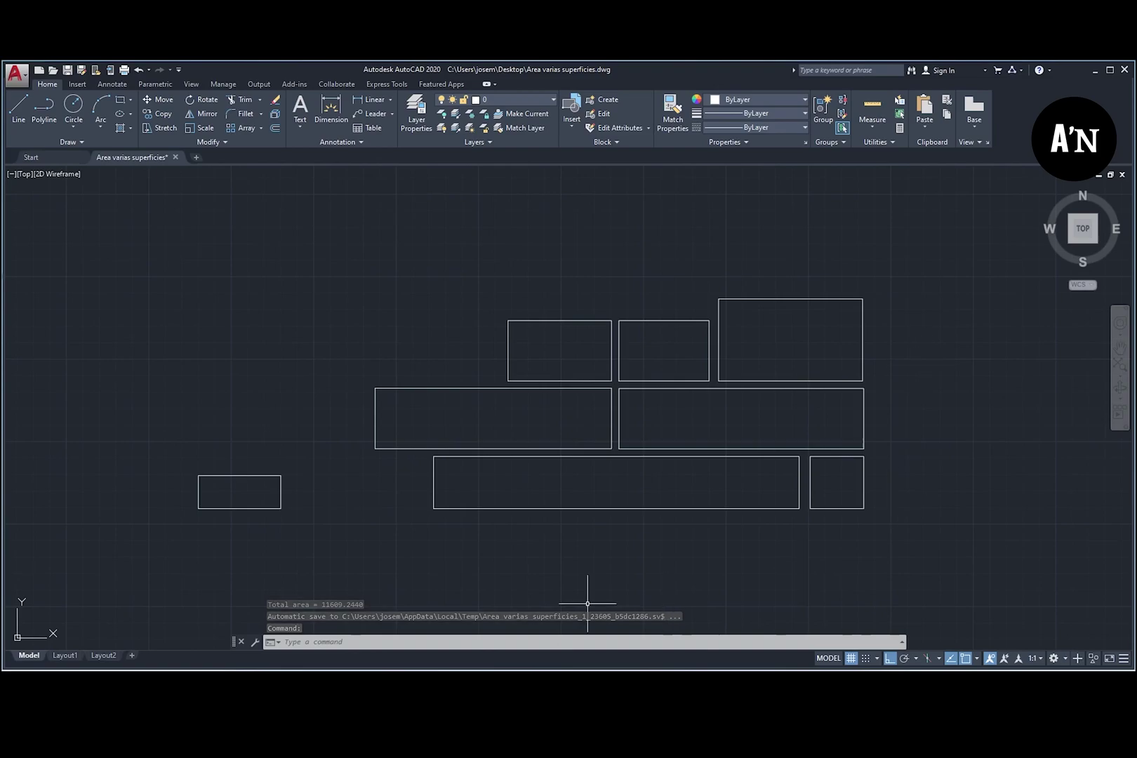
pyautogui.click(903, 641)
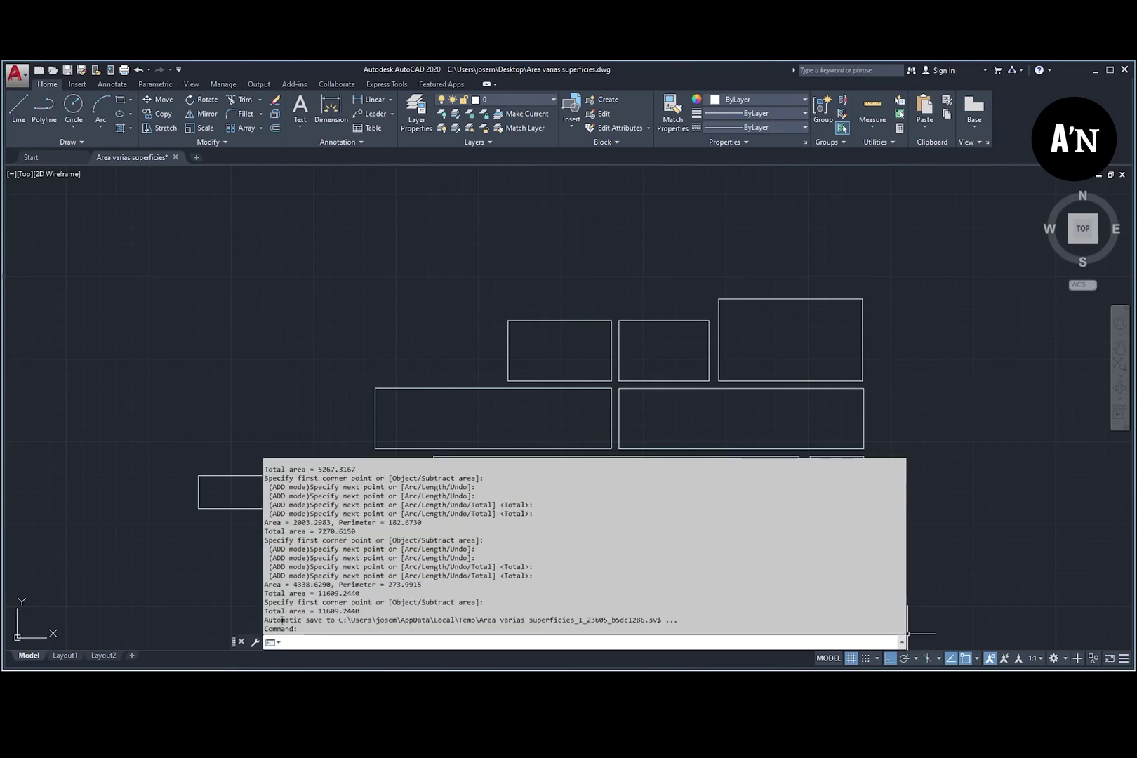
pyautogui.moveTo(318, 610); pyautogui.dragTo(360, 611)
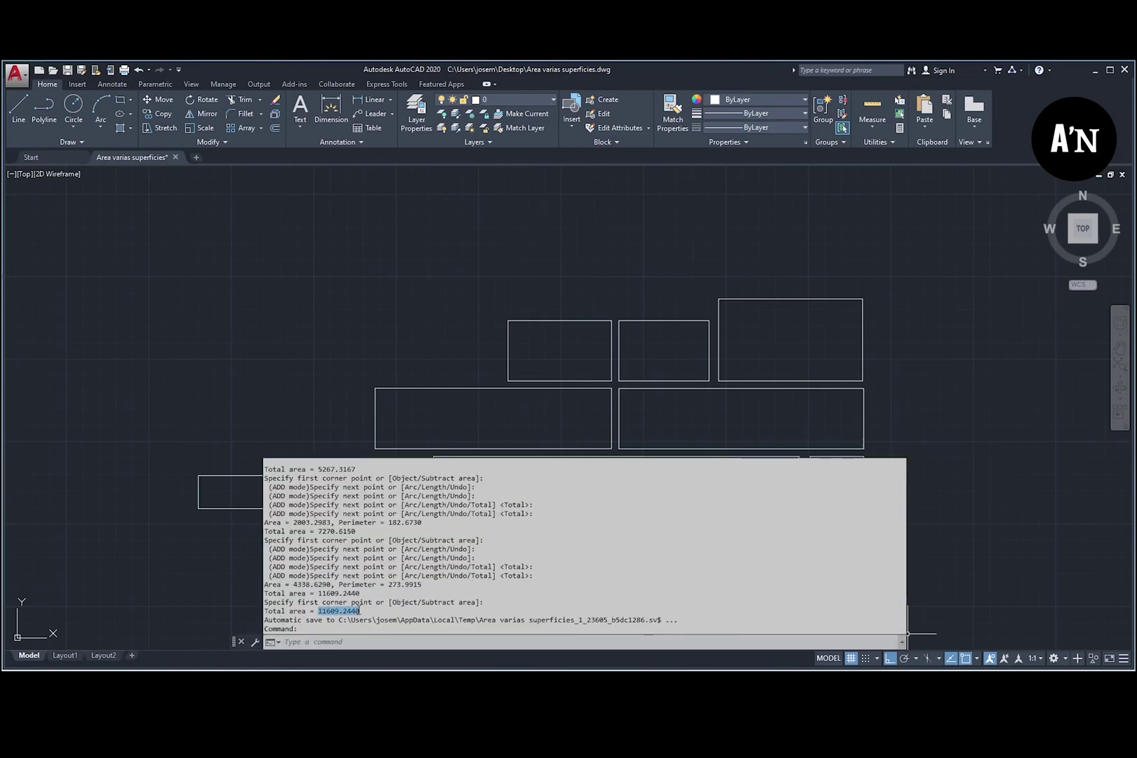
pyautogui.press('Escape')
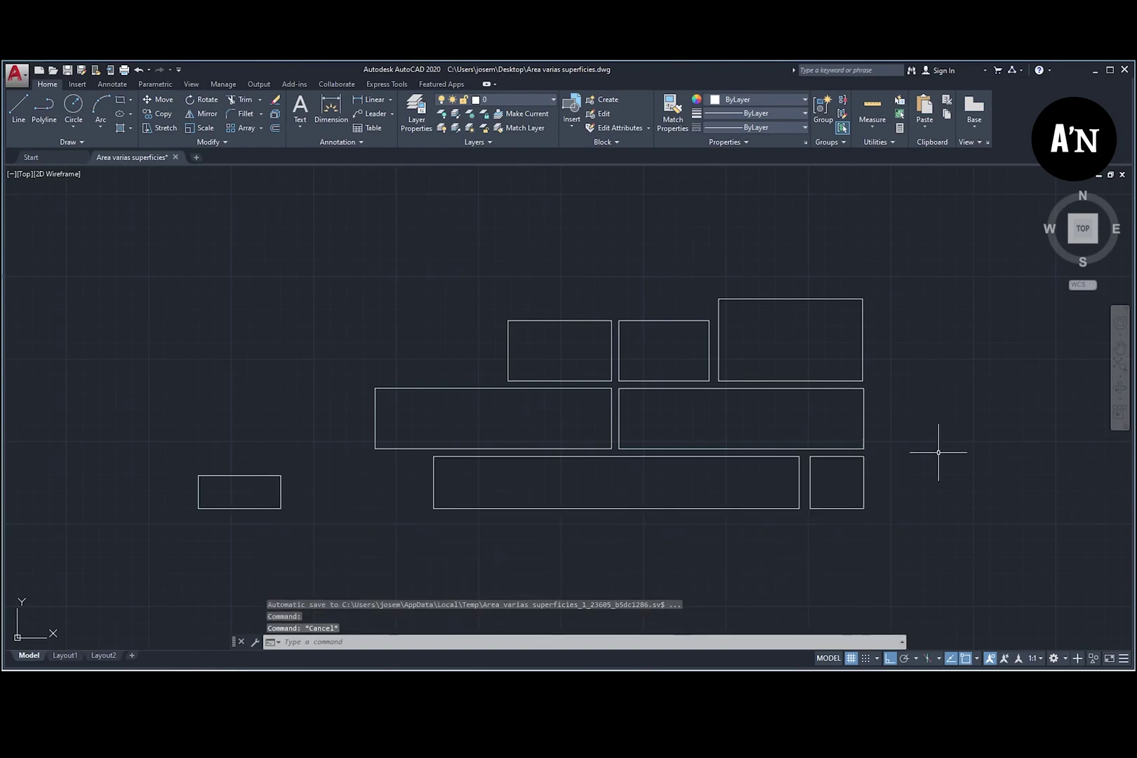
pyautogui.click(903, 641)
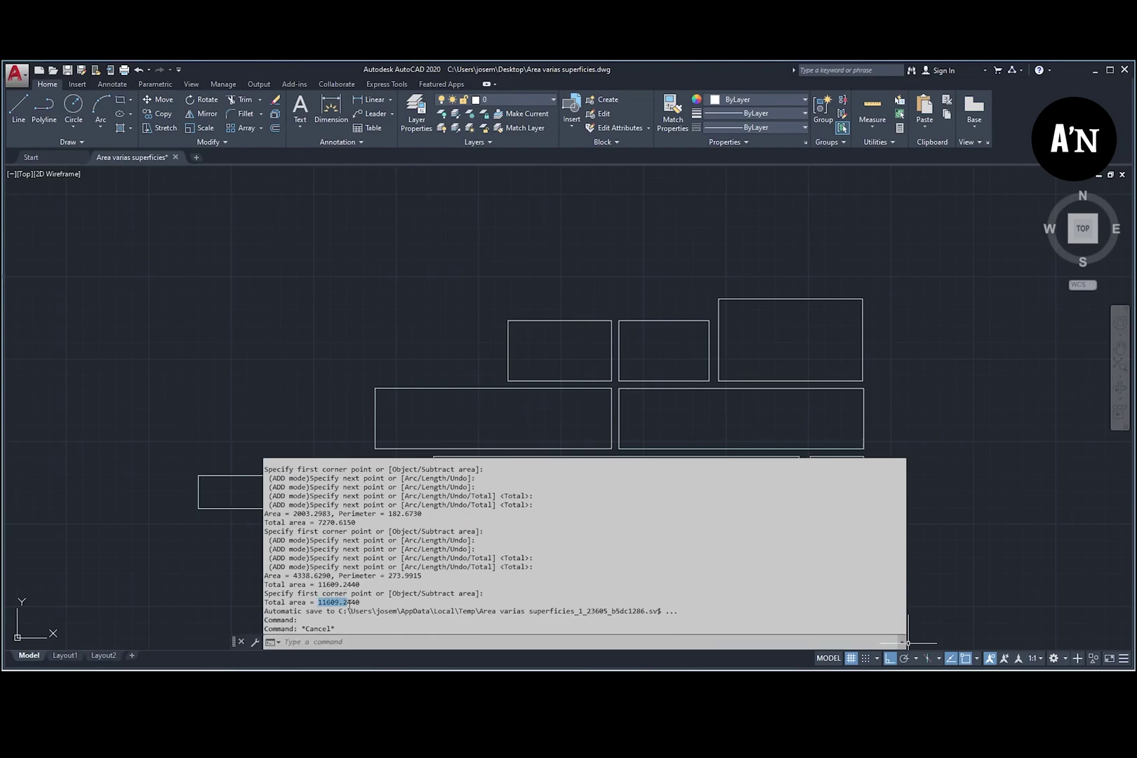
pyautogui.moveTo(349, 605); pyautogui.dragTo(342, 605)
# Step: Select the wide middle-left, small upper and large upper-right rectangles with crossing windows
pyautogui.click(473, 407)
pyautogui.click(372, 405)
pyautogui.click(670, 302)
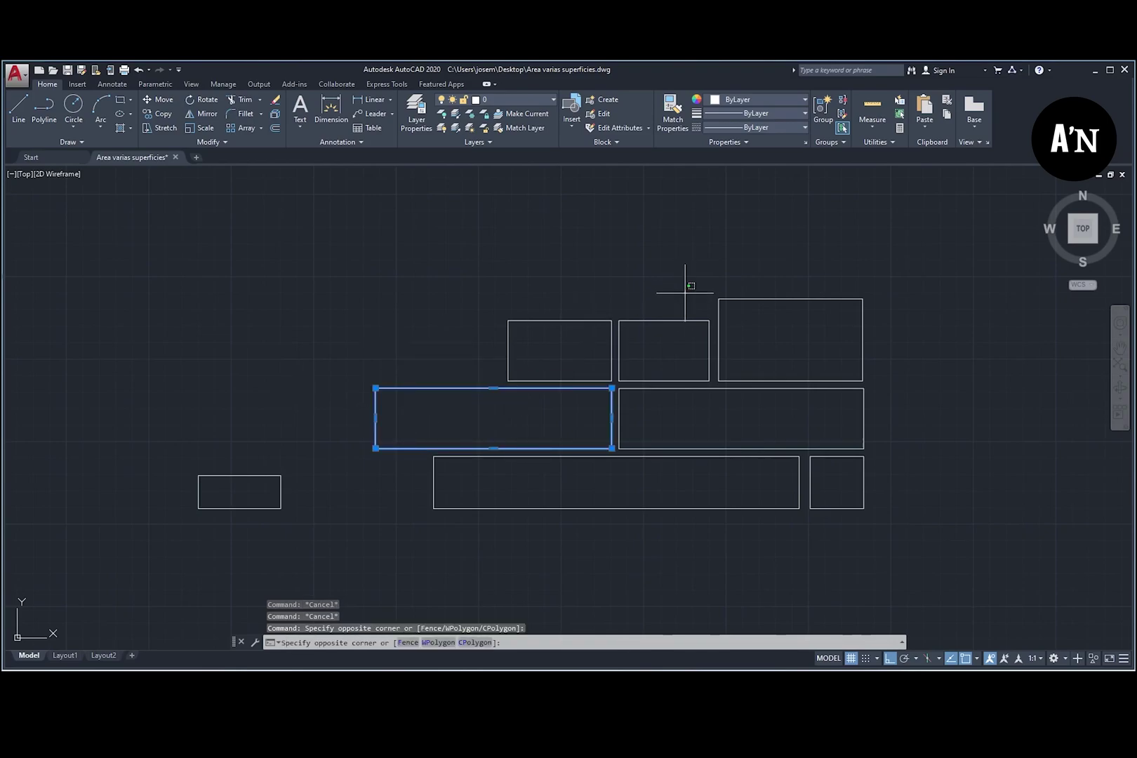
pyautogui.click(673, 331)
pyautogui.click(779, 274)
pyautogui.click(764, 321)
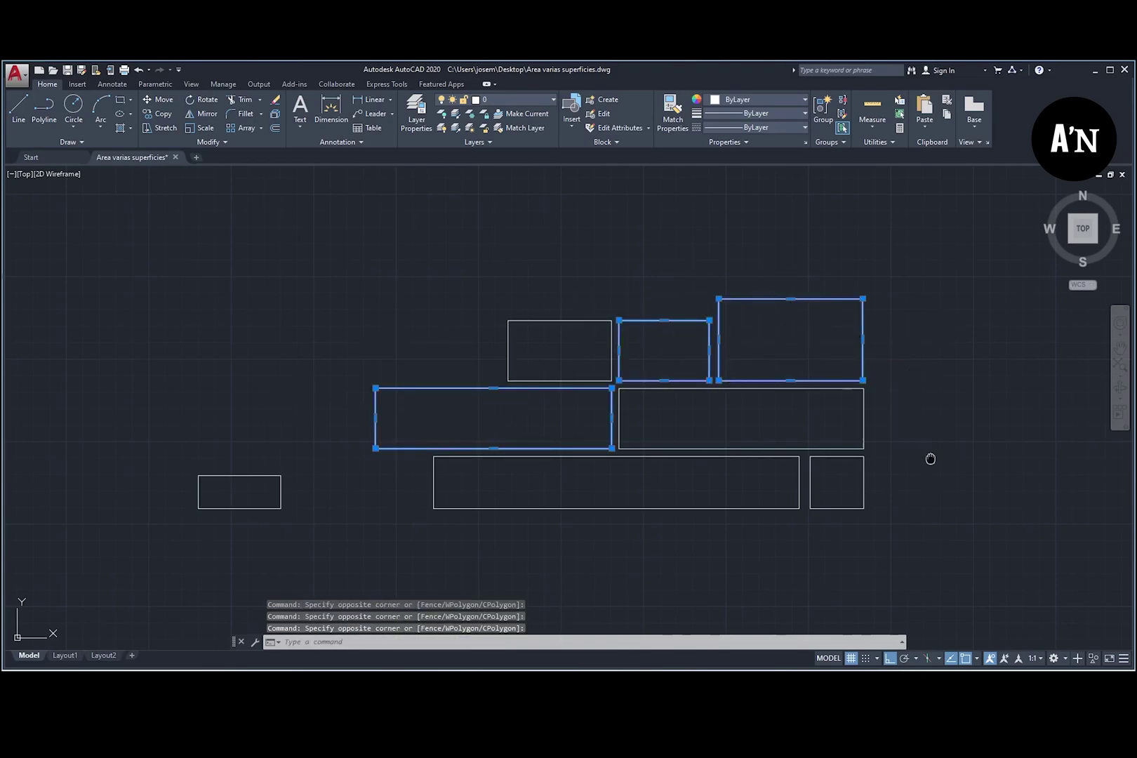
# Step: Pan and zoom across the rectangles, then clear the selection
pyautogui.moveTo(928, 459); pyautogui.dragTo(904, 474, button='middle')
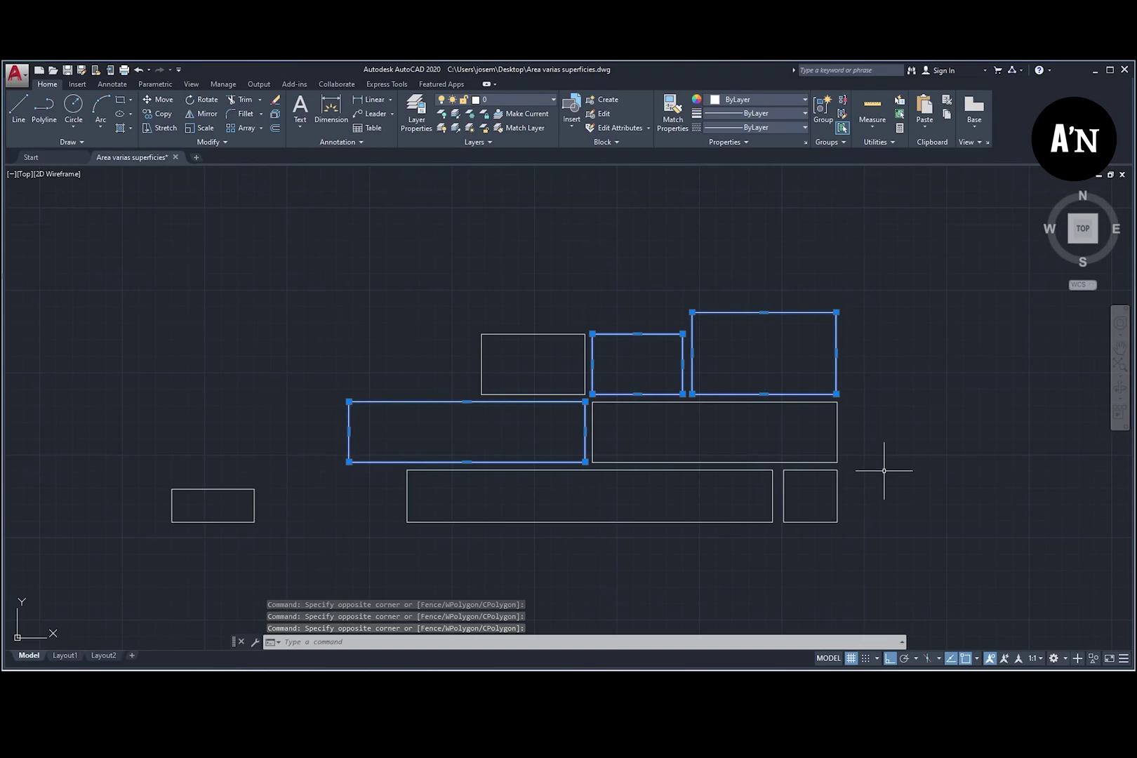
pyautogui.scroll(-4, 883, 466)
pyautogui.moveTo(952, 406); pyautogui.dragTo(857, 449, button='middle')
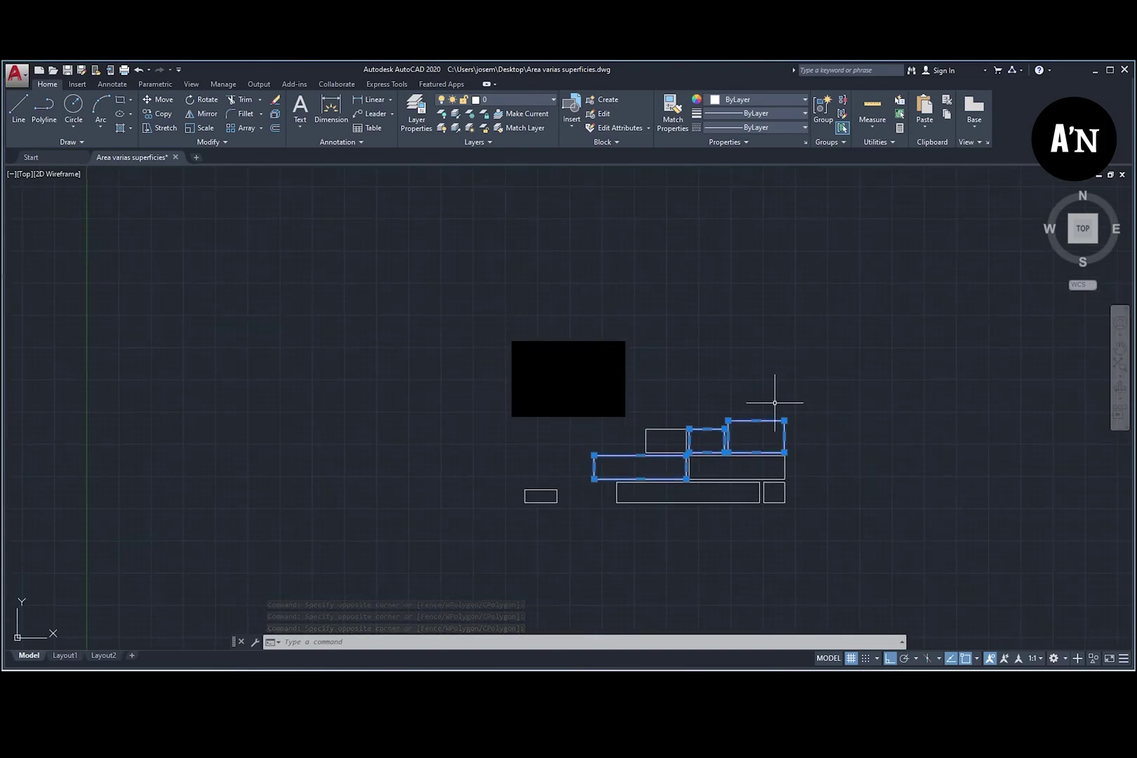
pyautogui.scroll(2, 750, 433)
pyautogui.moveTo(916, 499); pyautogui.dragTo(889, 490, button='middle')
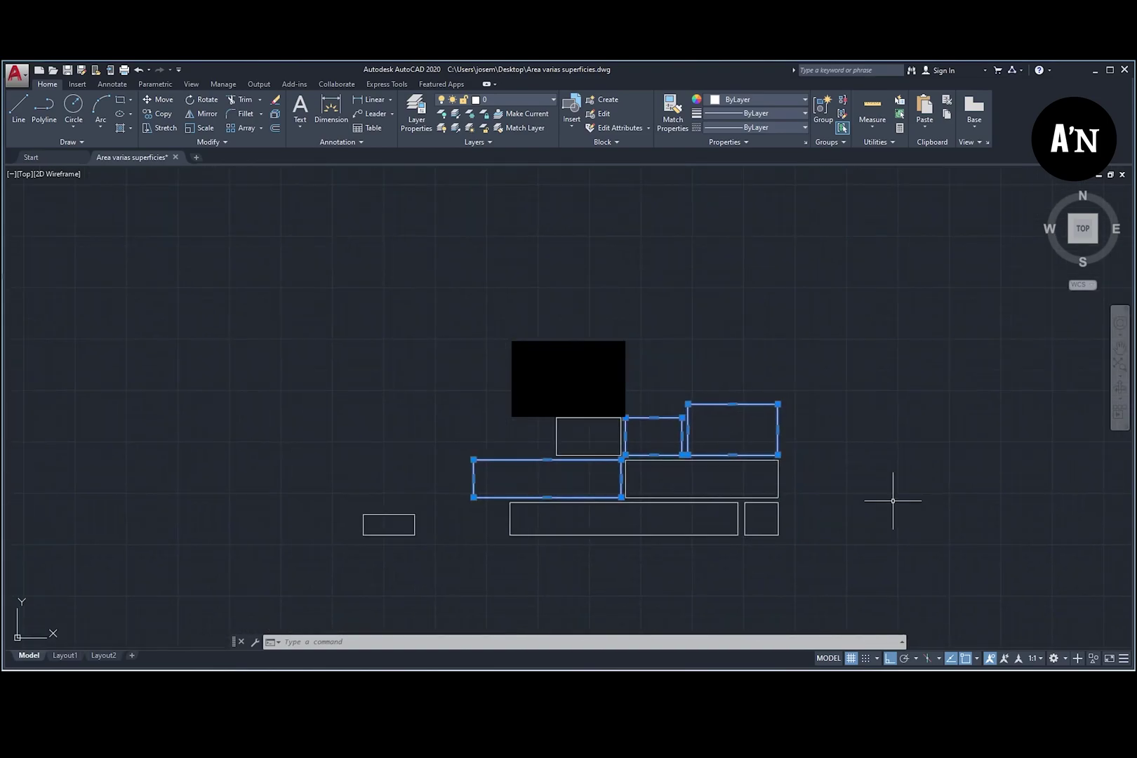
pyautogui.scroll(2, 852, 517)
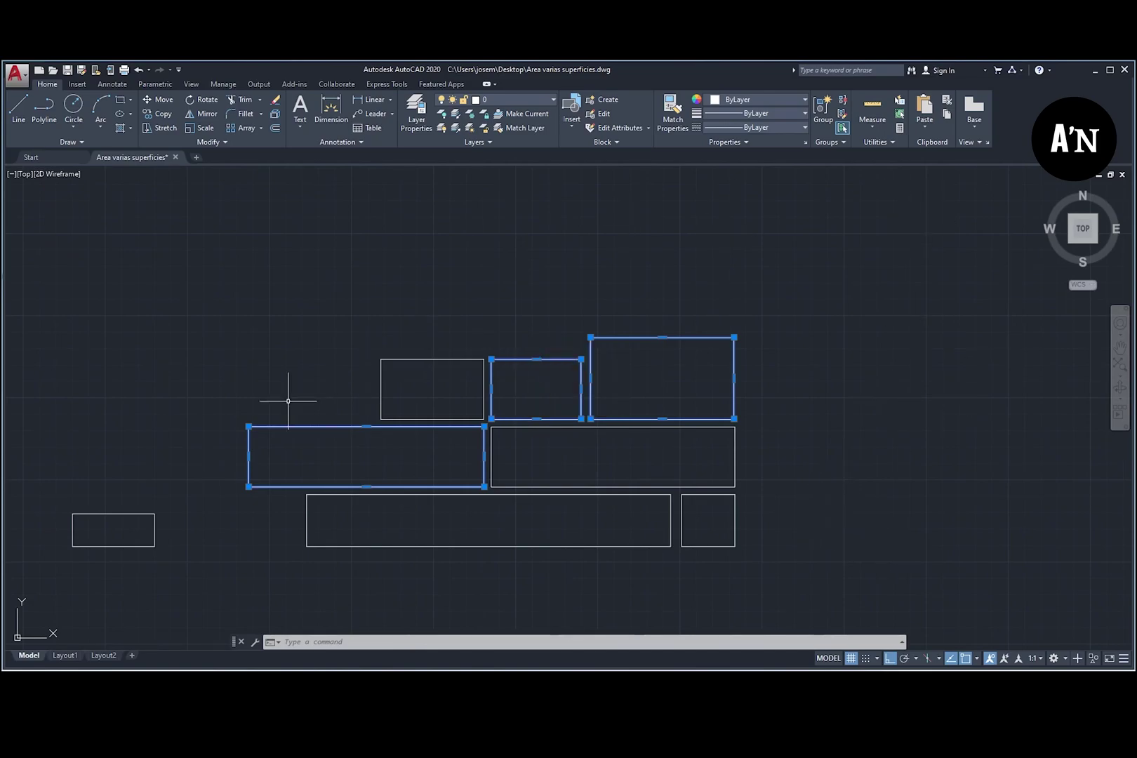
pyautogui.press('Escape')
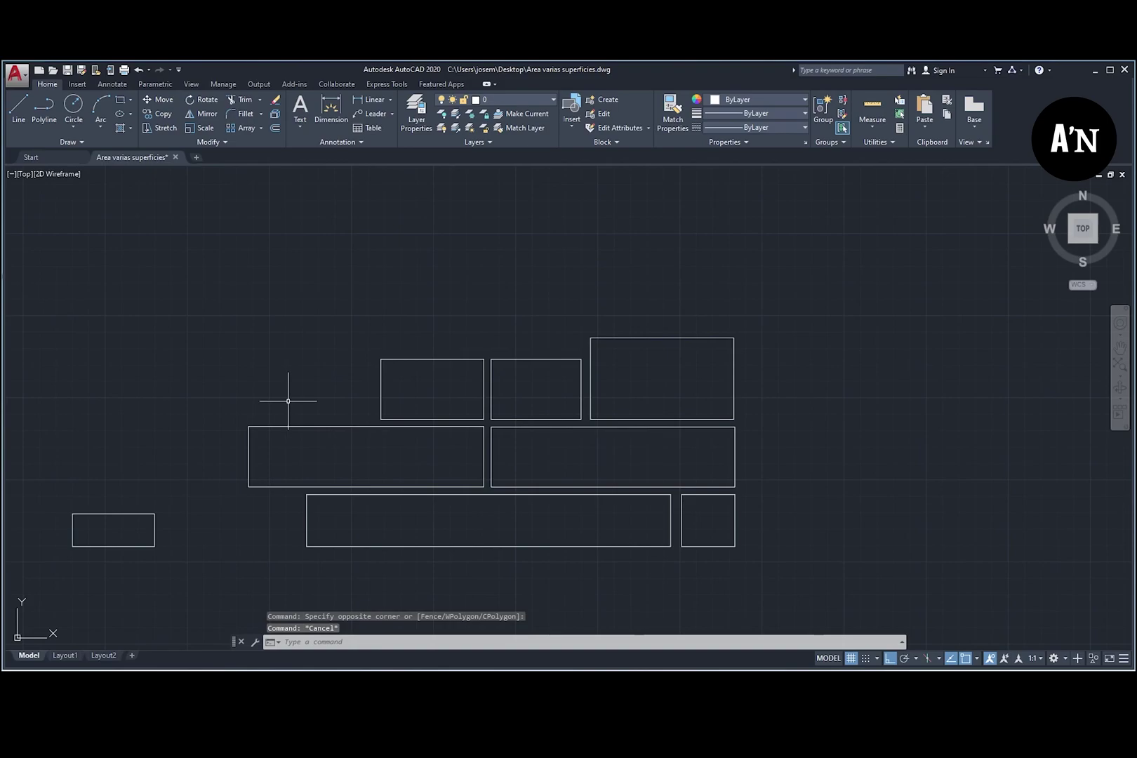
pyautogui.moveTo(287, 401); pyautogui.dragTo(332, 391, button='middle')
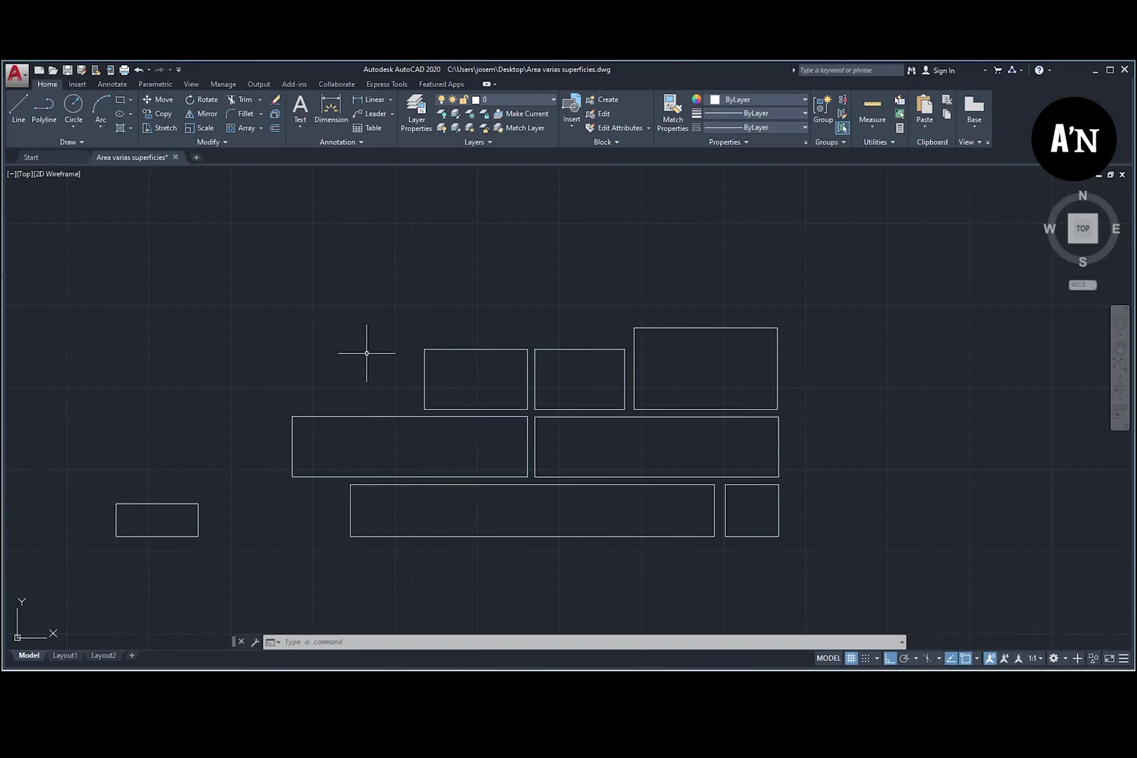
# Step: Hatch the wide middle-left, upper-middle, upper-right and small bottom-right rectangles as one hatch, then select it
pyautogui.write('t')
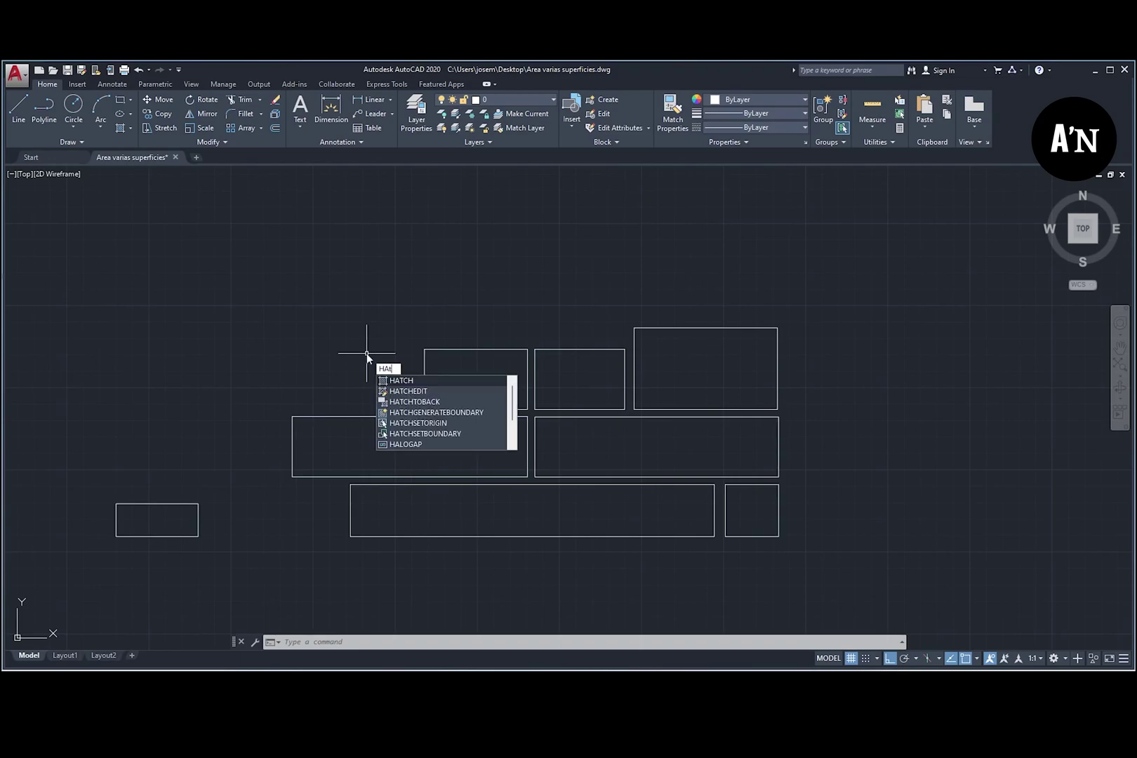
pyautogui.press('Return')
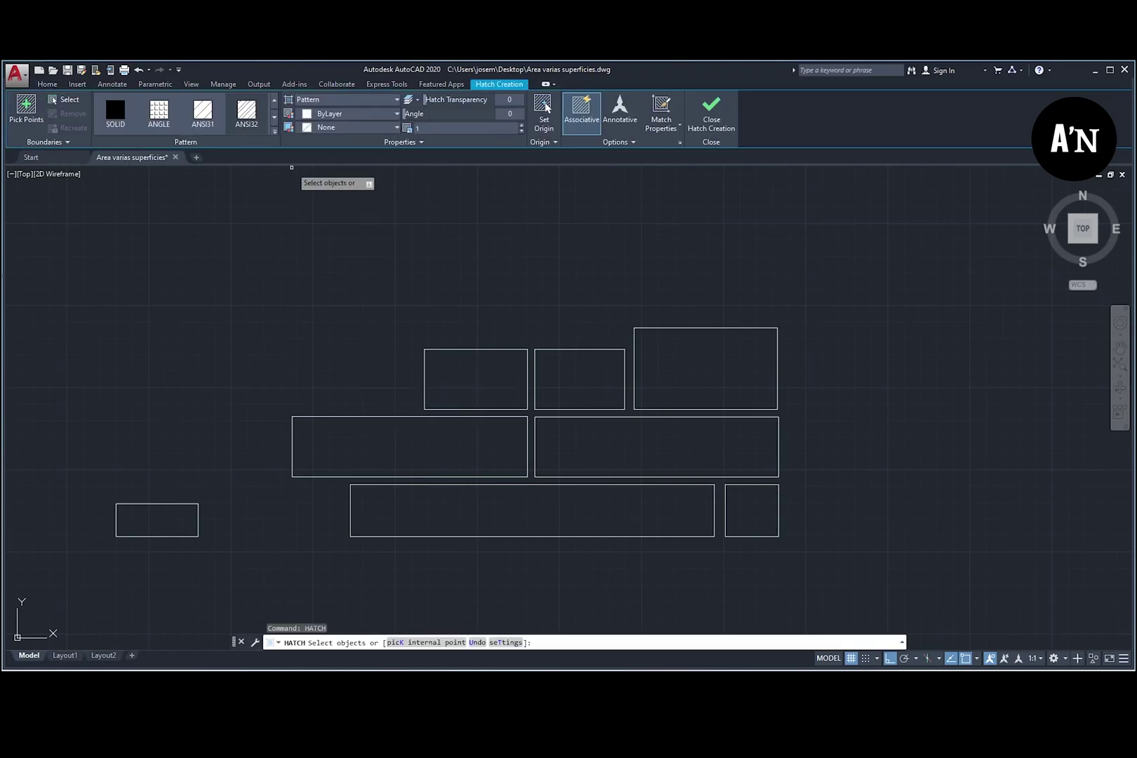
pyautogui.click(402, 417)
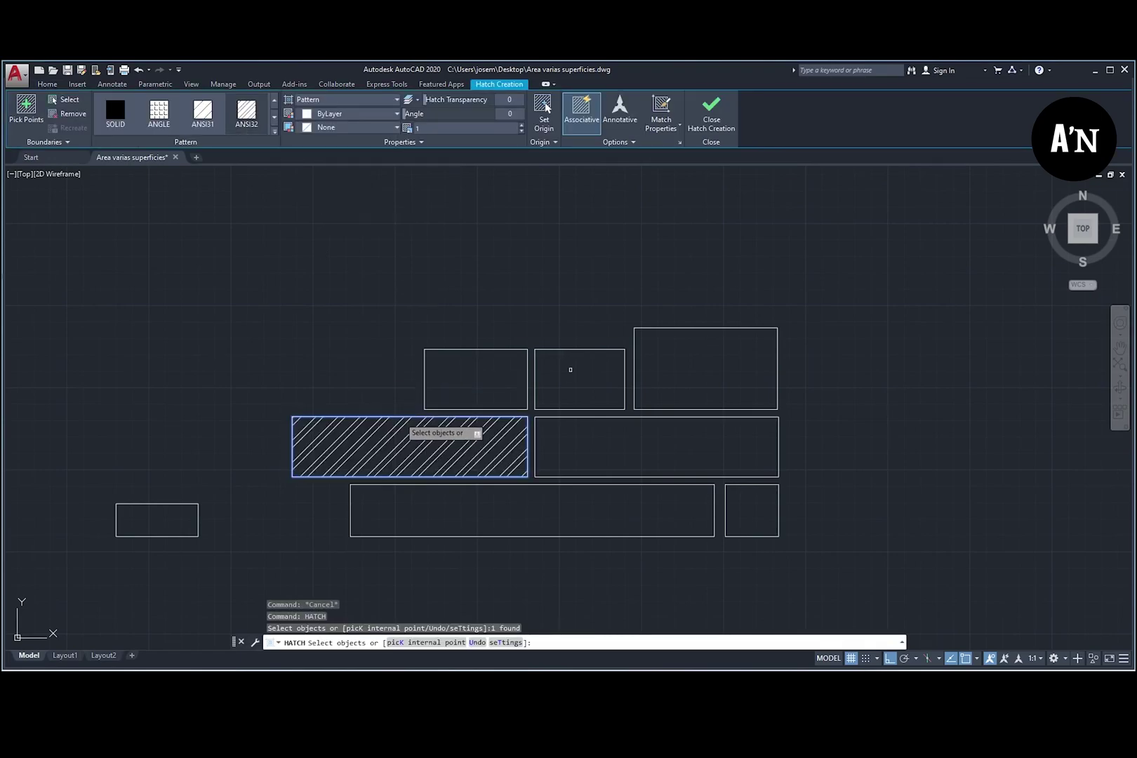
pyautogui.click(572, 349)
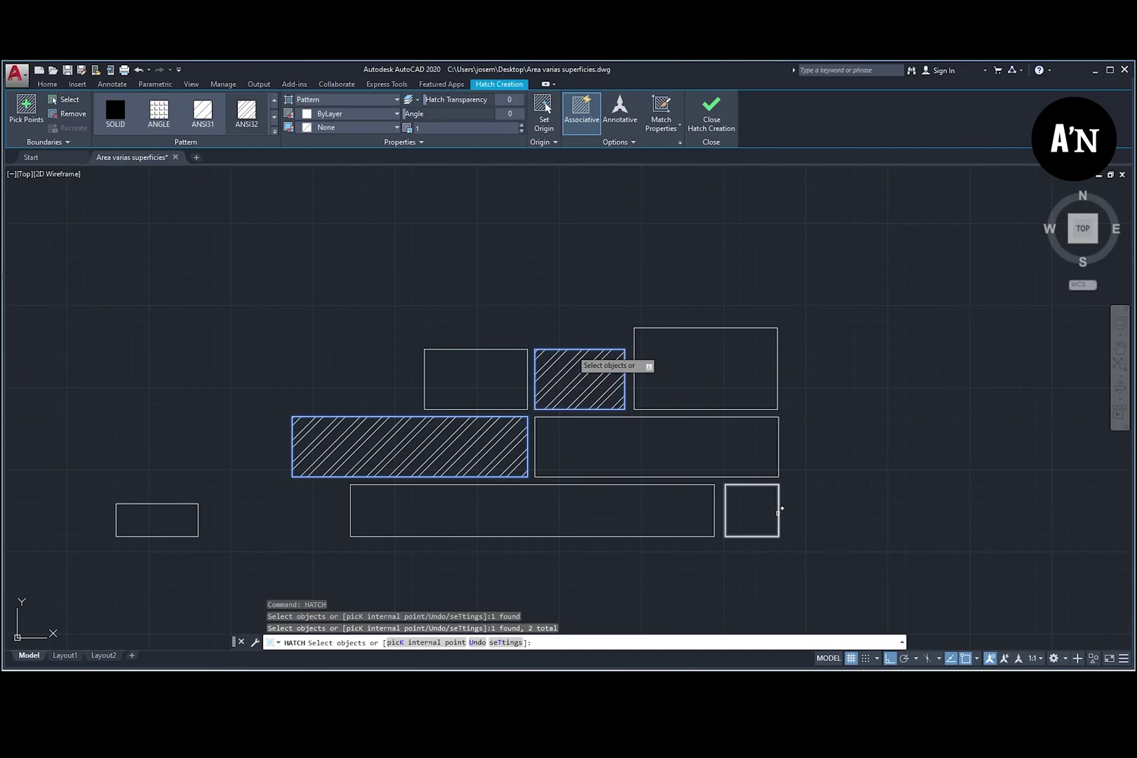
pyautogui.click(777, 377)
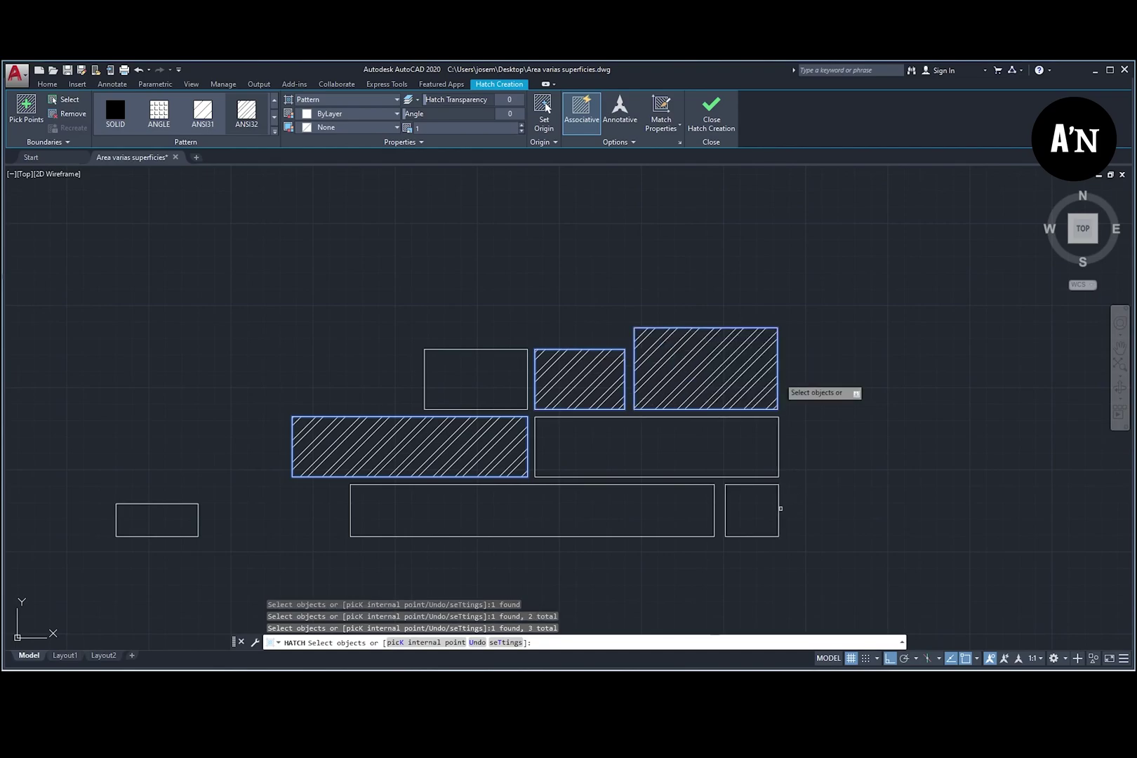
pyautogui.click(778, 508)
pyautogui.press('Escape')
pyautogui.click(757, 359)
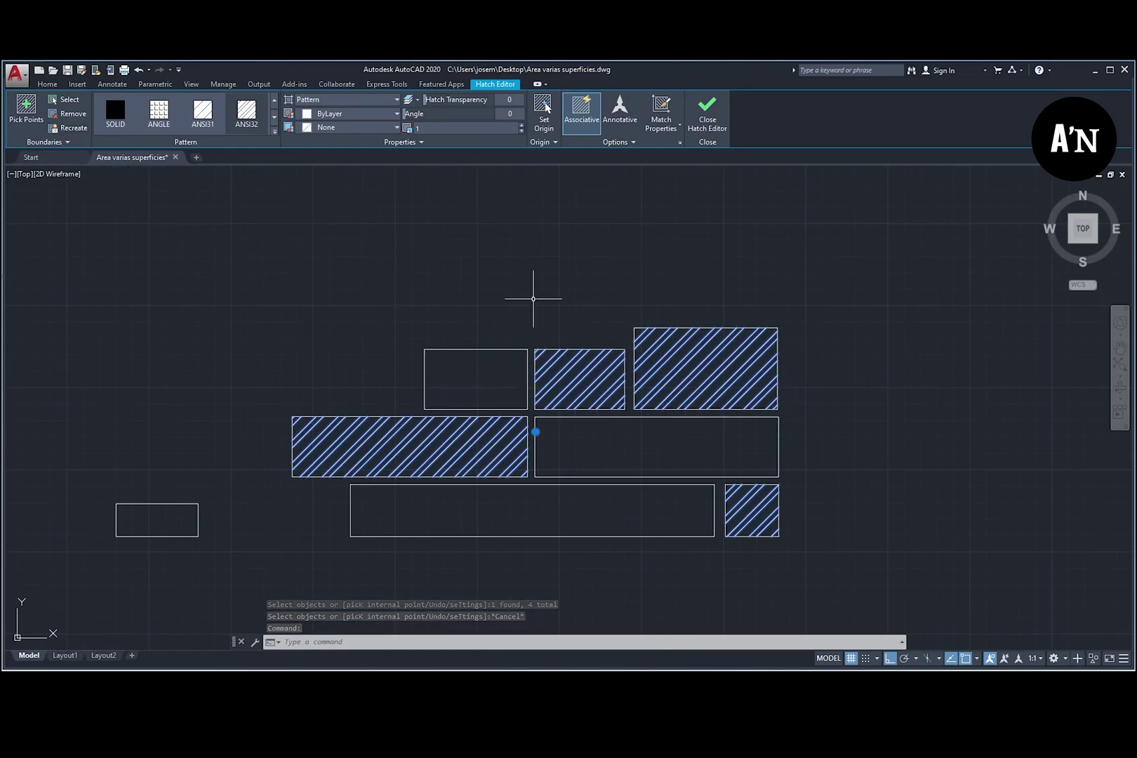
# Step: Dismiss the Hatch Edit dialog and show the hatch's Properties, reporting area 12638.4753
pyautogui.write('HATCHed')
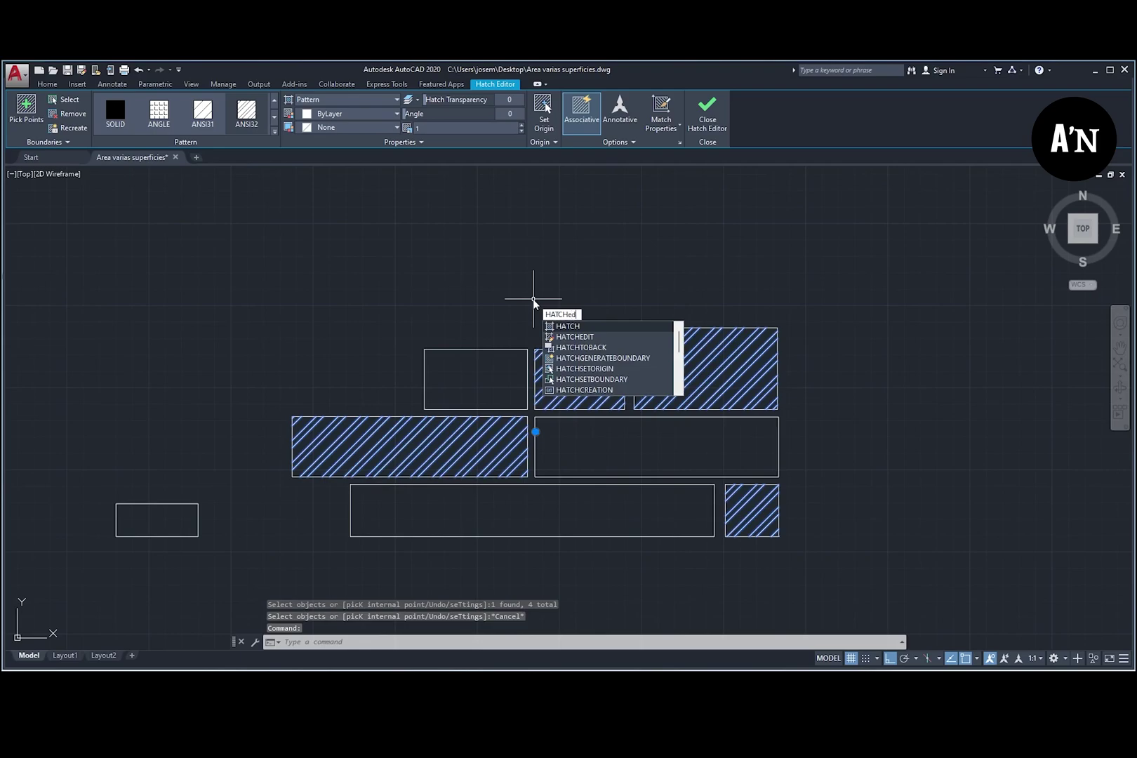
pyautogui.write('it')
pyautogui.press('Return')
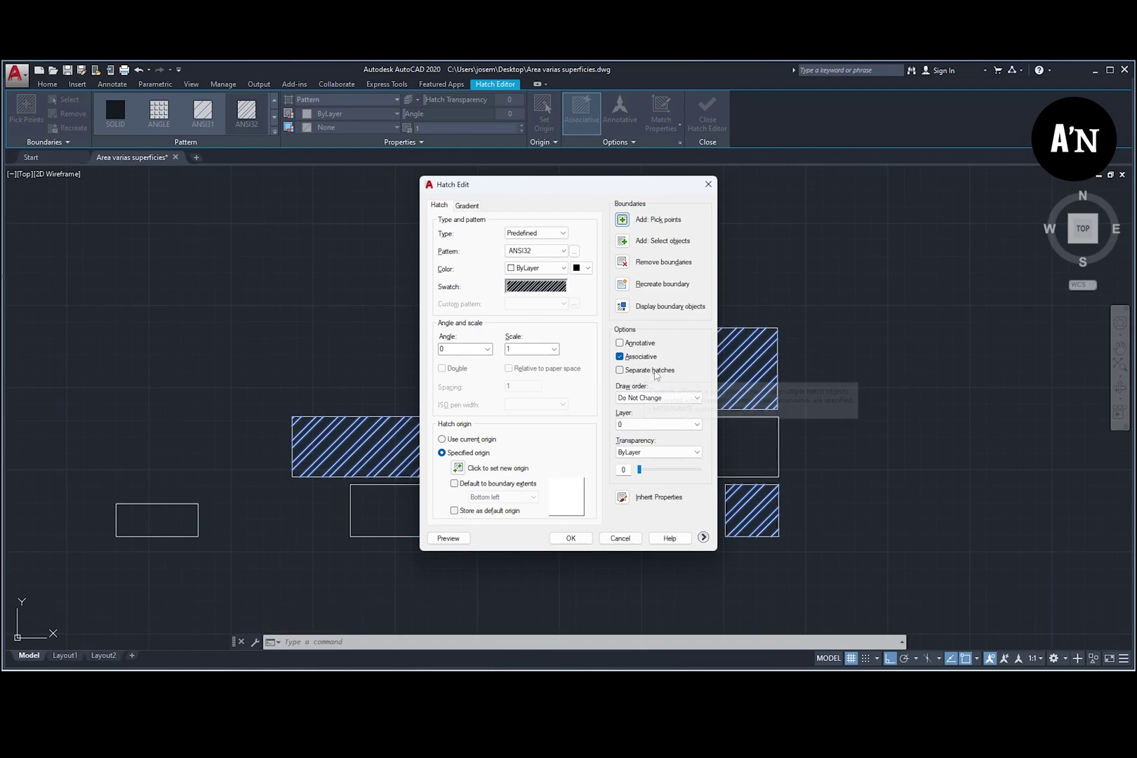
pyautogui.click(622, 538)
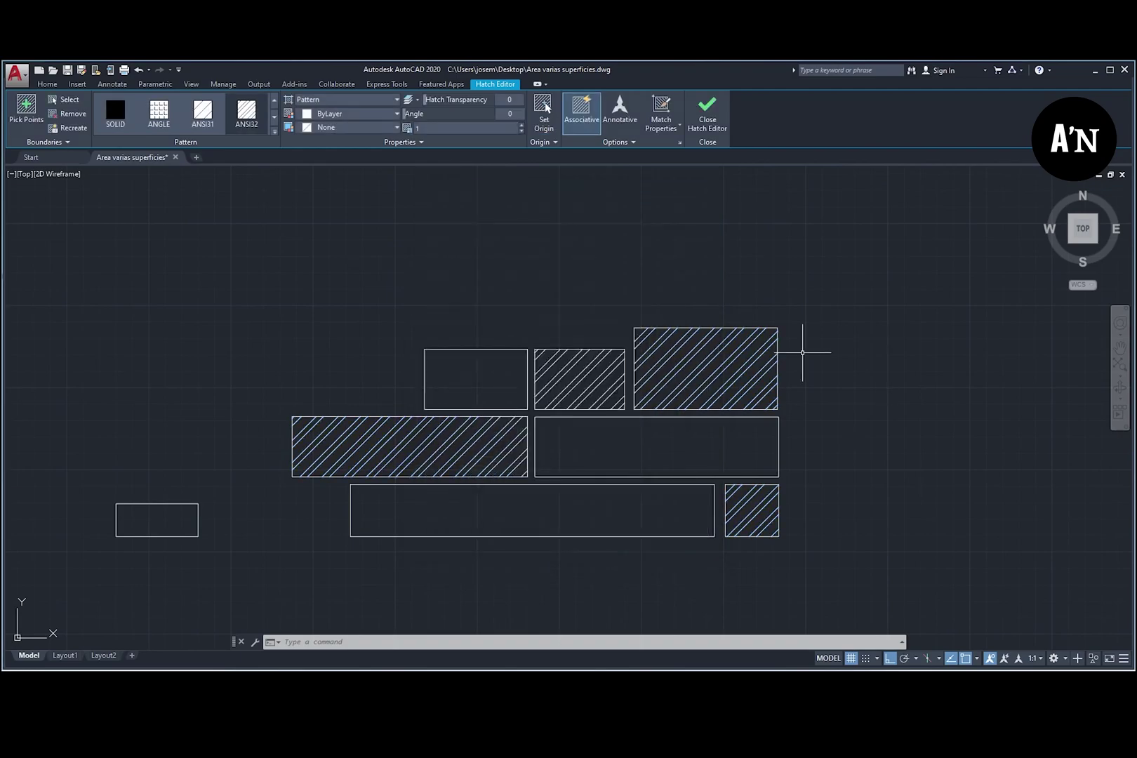
pyautogui.click(708, 357)
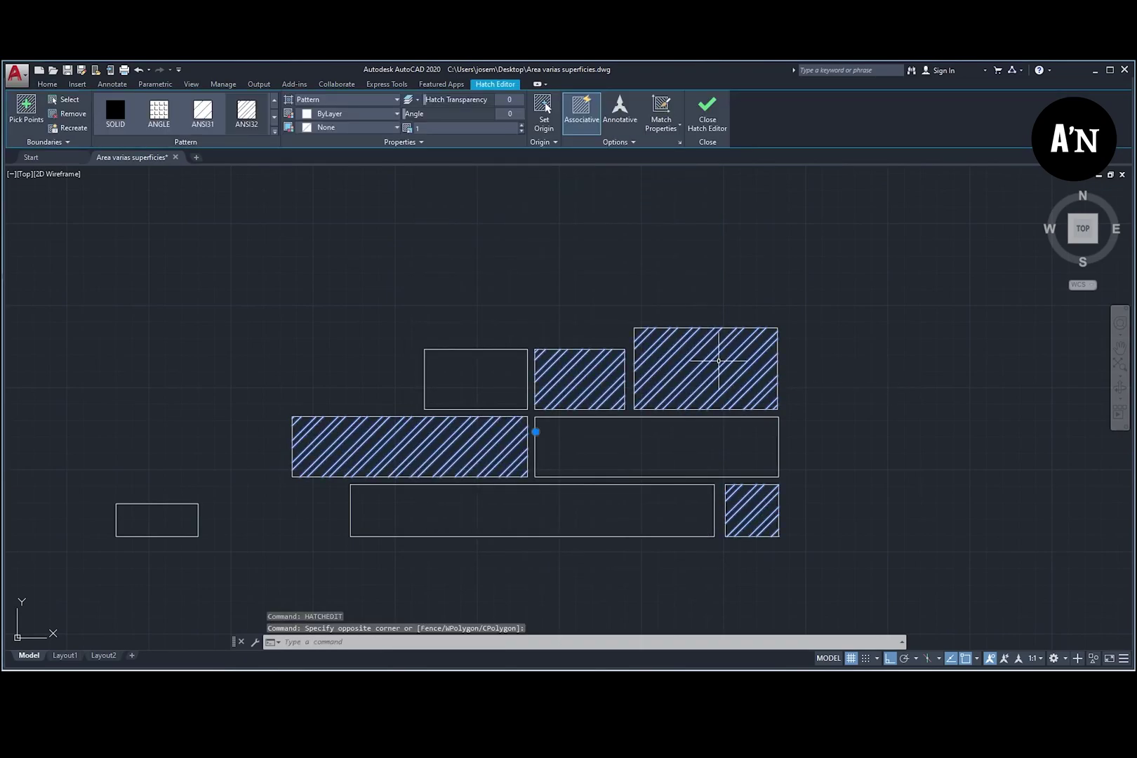
pyautogui.hotkey('ctrl', '1')
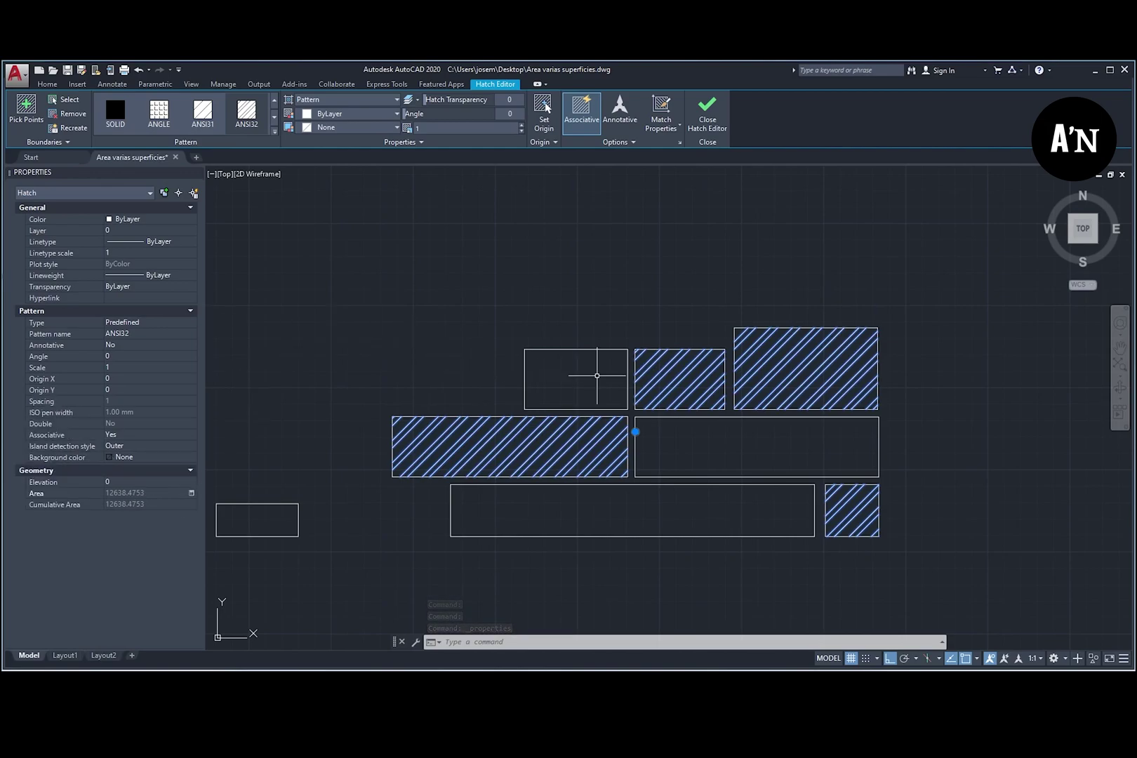
# Step: Create a second hatch over the upper-left, middle-right and long bottom rectangles, area 14752.785
pyautogui.press('Escape')
pyautogui.write('area')
pyautogui.press('Return')
pyautogui.press('Escape')
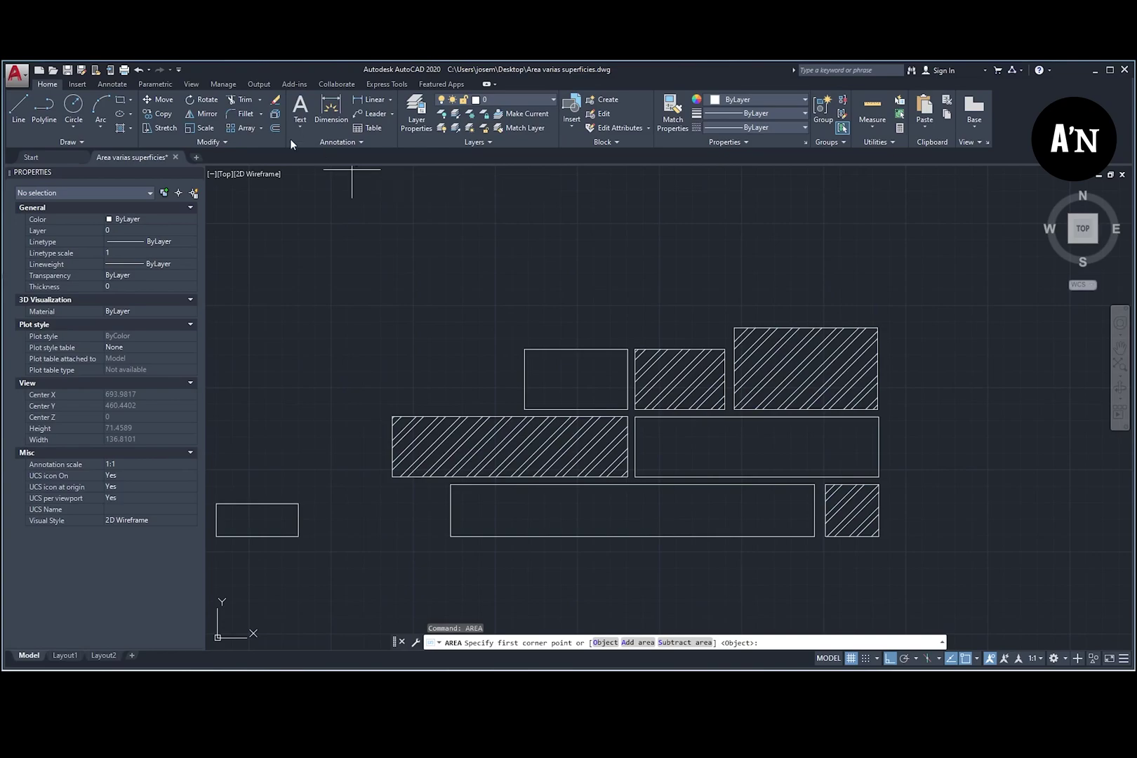
pyautogui.press('Return')
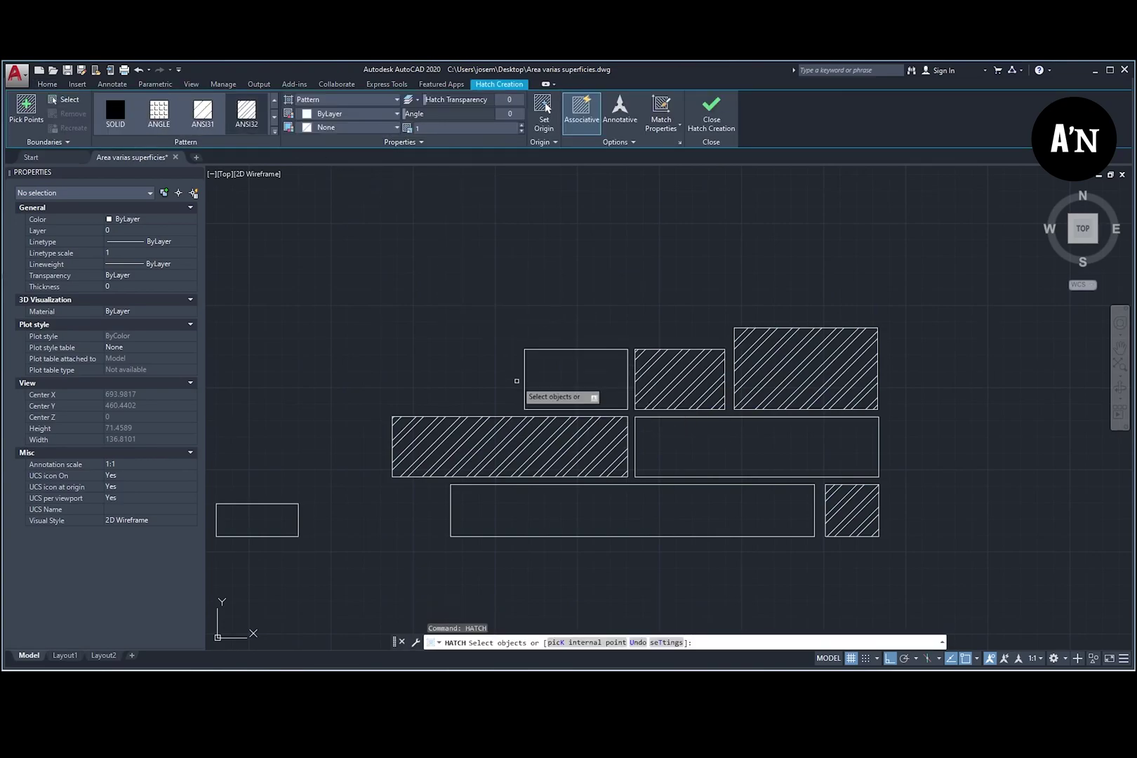
pyautogui.click(561, 349)
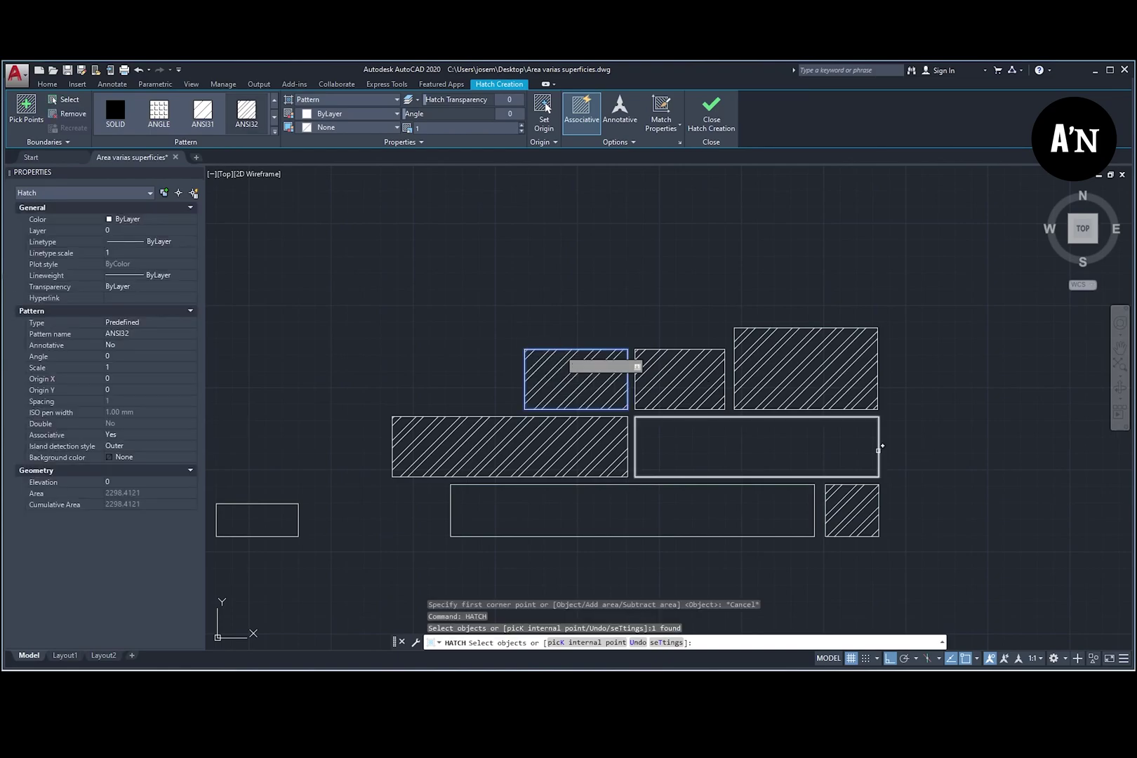
pyautogui.click(879, 450)
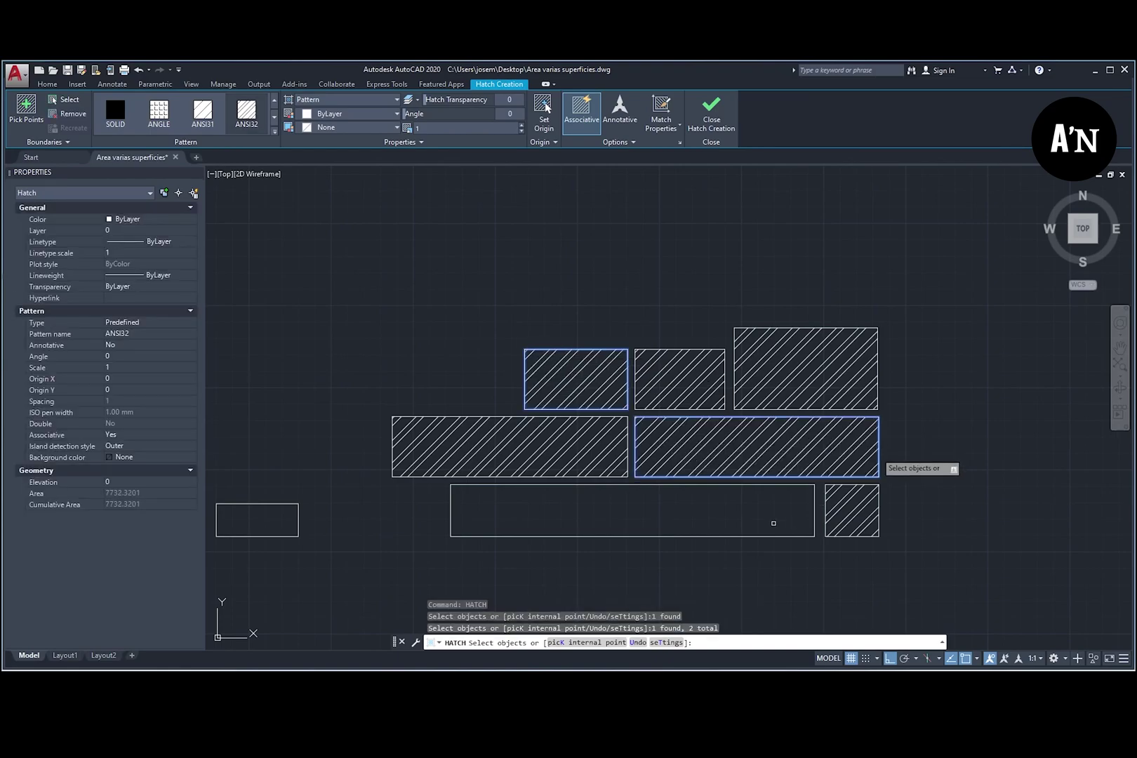
pyautogui.click(710, 534)
pyautogui.press('Escape')
pyautogui.click(757, 450)
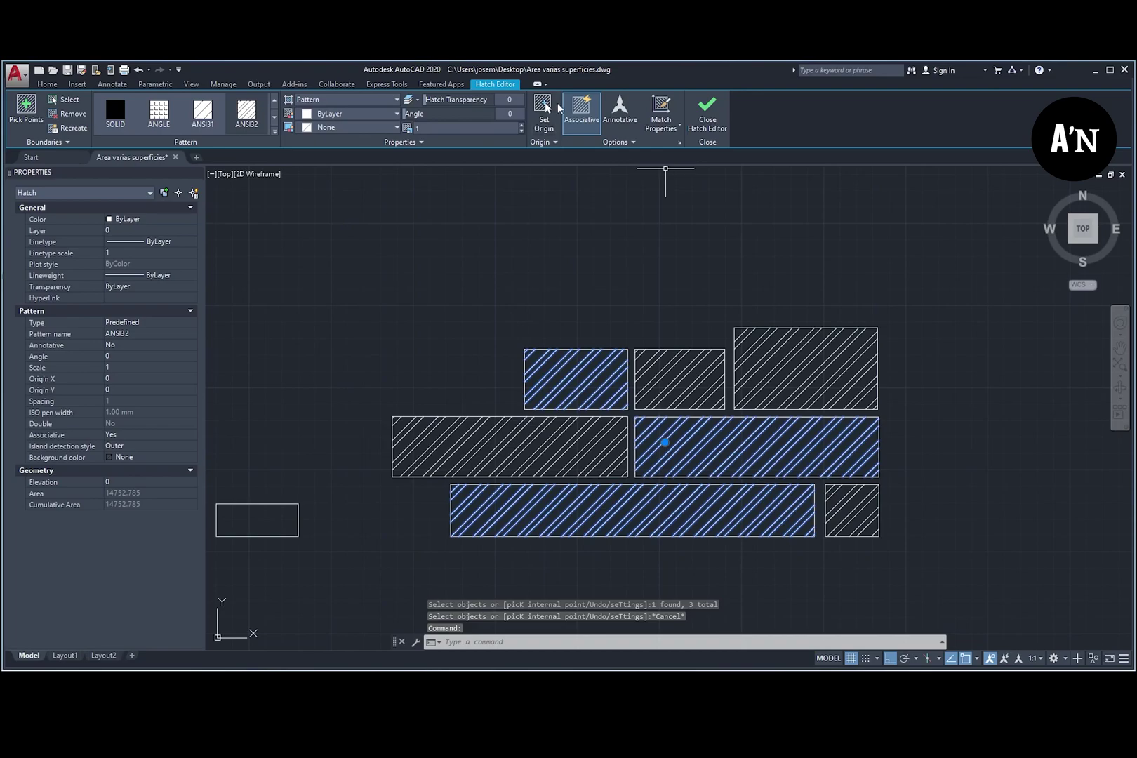
# Step: Colour the three-rectangle hatch red and the four-rectangle hatch yellow from the Hatch Editor colour list
pyautogui.click(354, 113)
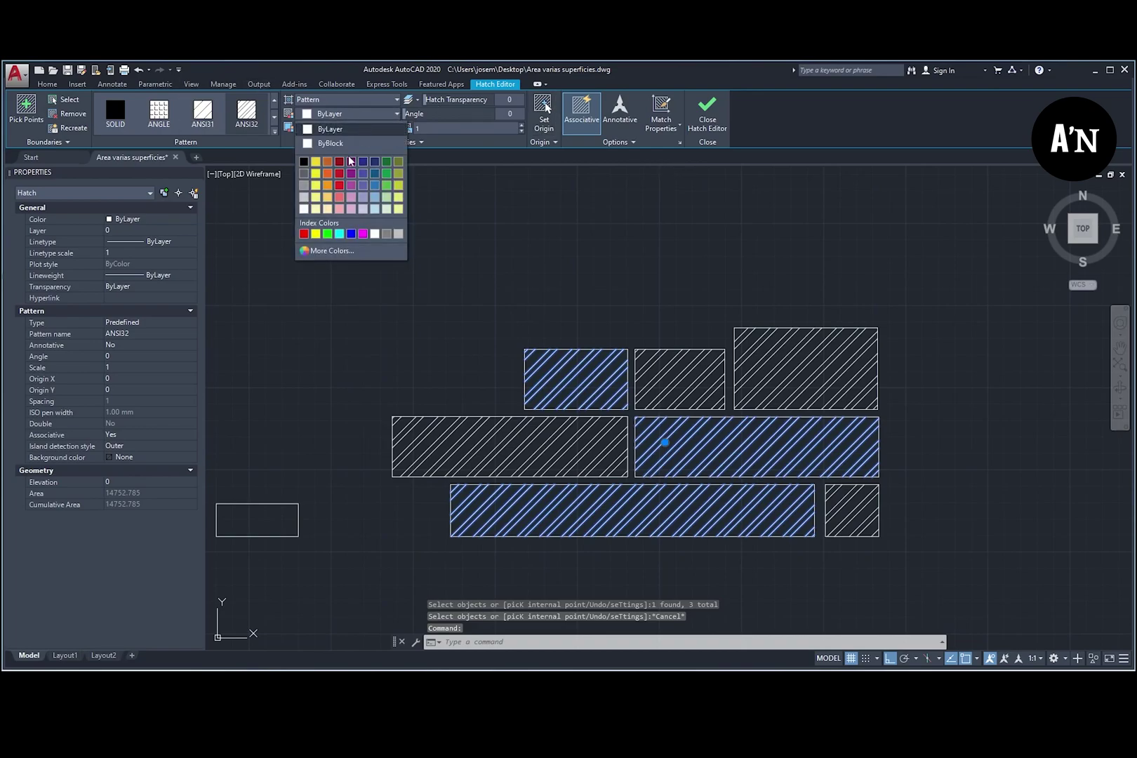
pyautogui.click(350, 161)
pyautogui.click(784, 228)
pyautogui.press('Escape')
pyautogui.press('Escape')
pyautogui.click(817, 362)
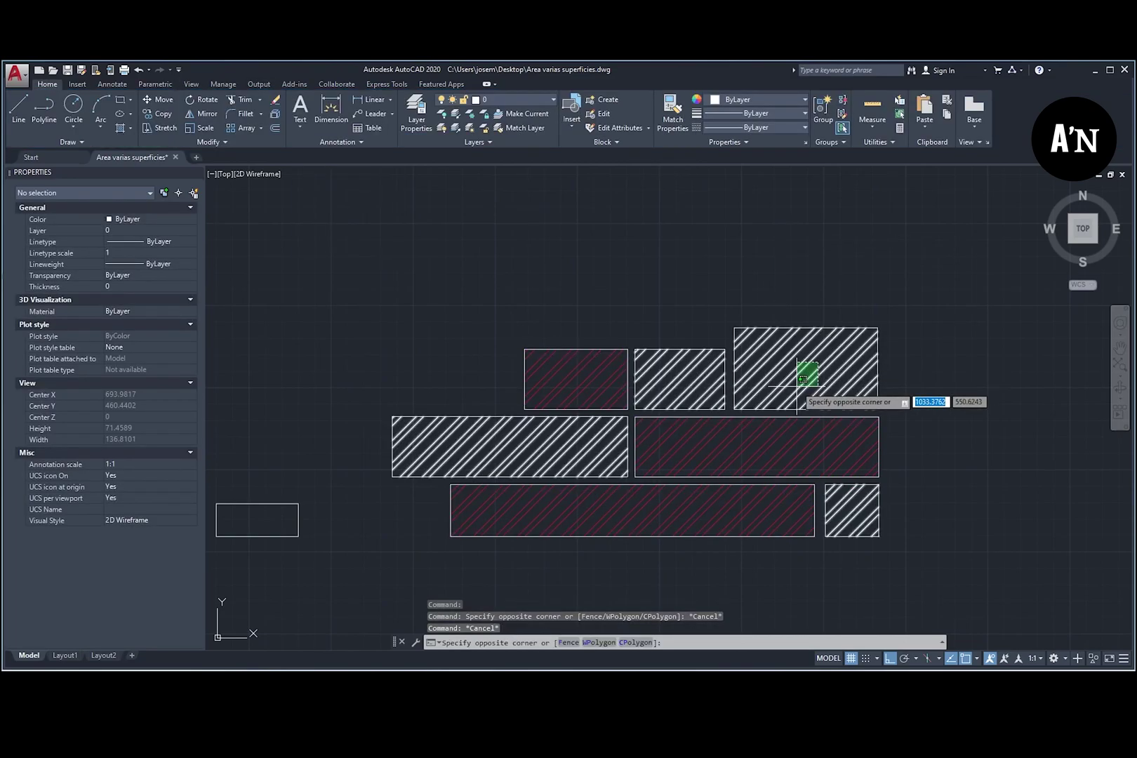
pyautogui.click(800, 383)
pyautogui.click(390, 114)
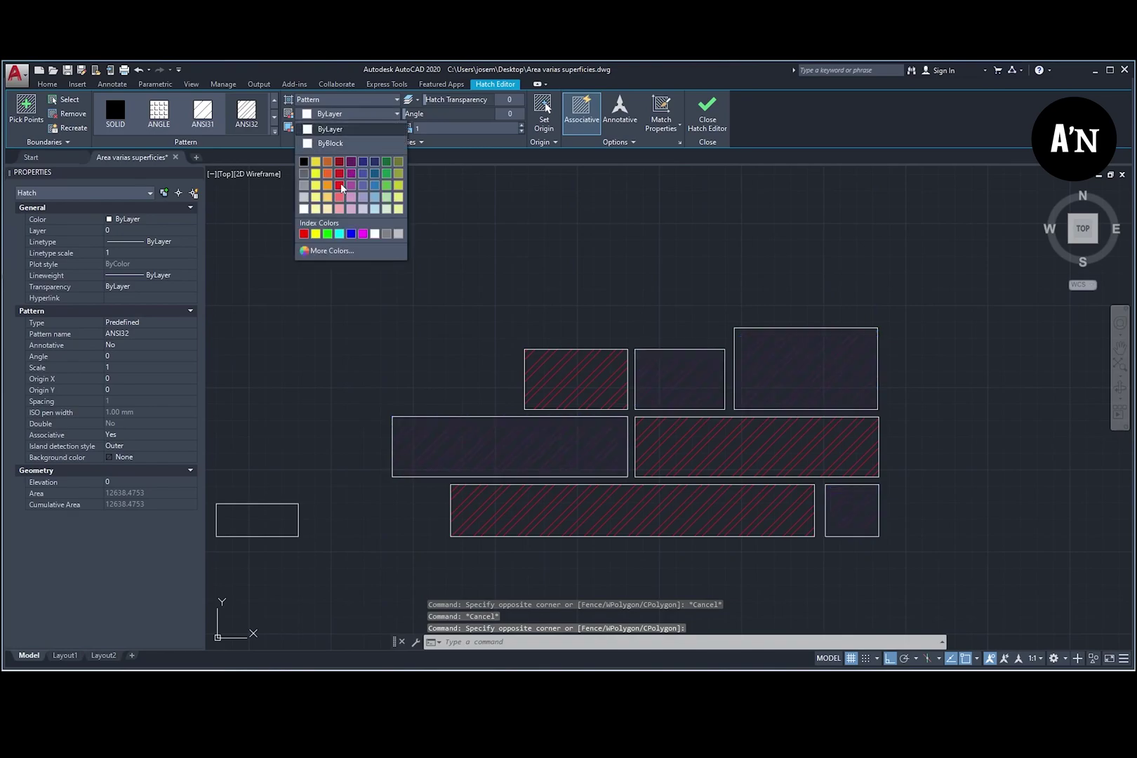
pyautogui.click(315, 197)
pyautogui.press('Escape')
# Step: Check the yellow hatch's area (12638.4753) and the red hatch's area (14752.785) in Properties
pyautogui.click(827, 370)
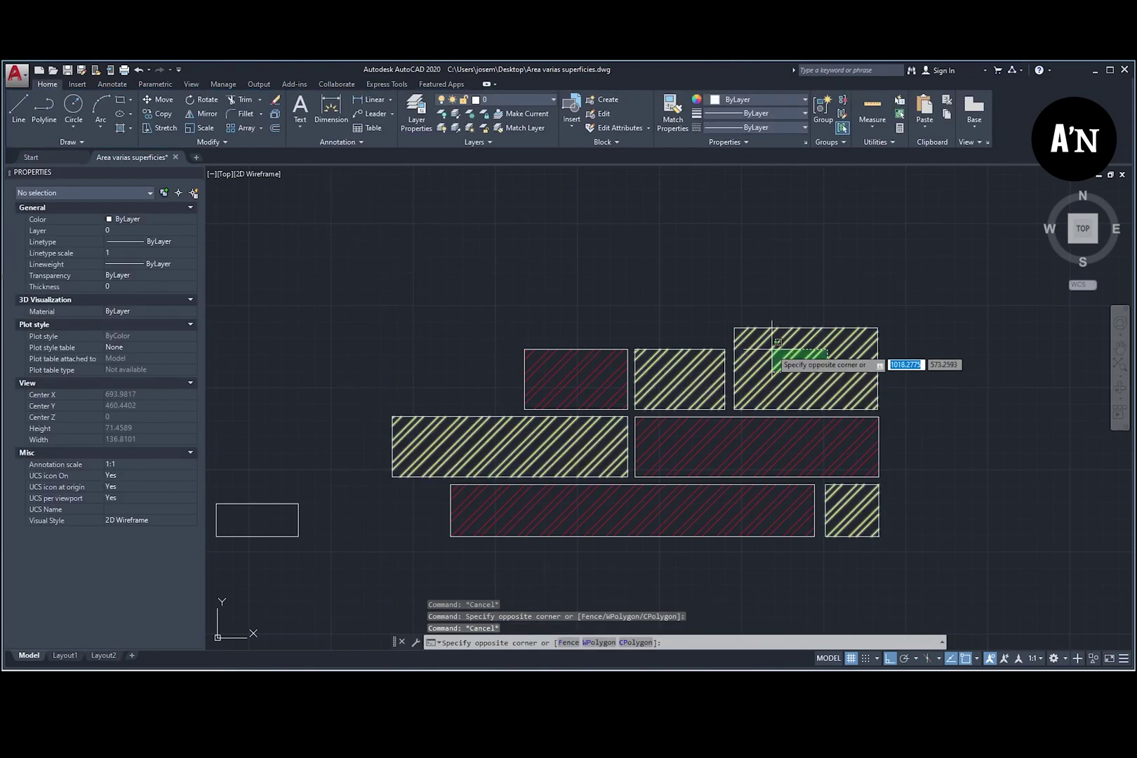
pyautogui.click(772, 349)
pyautogui.press('Escape')
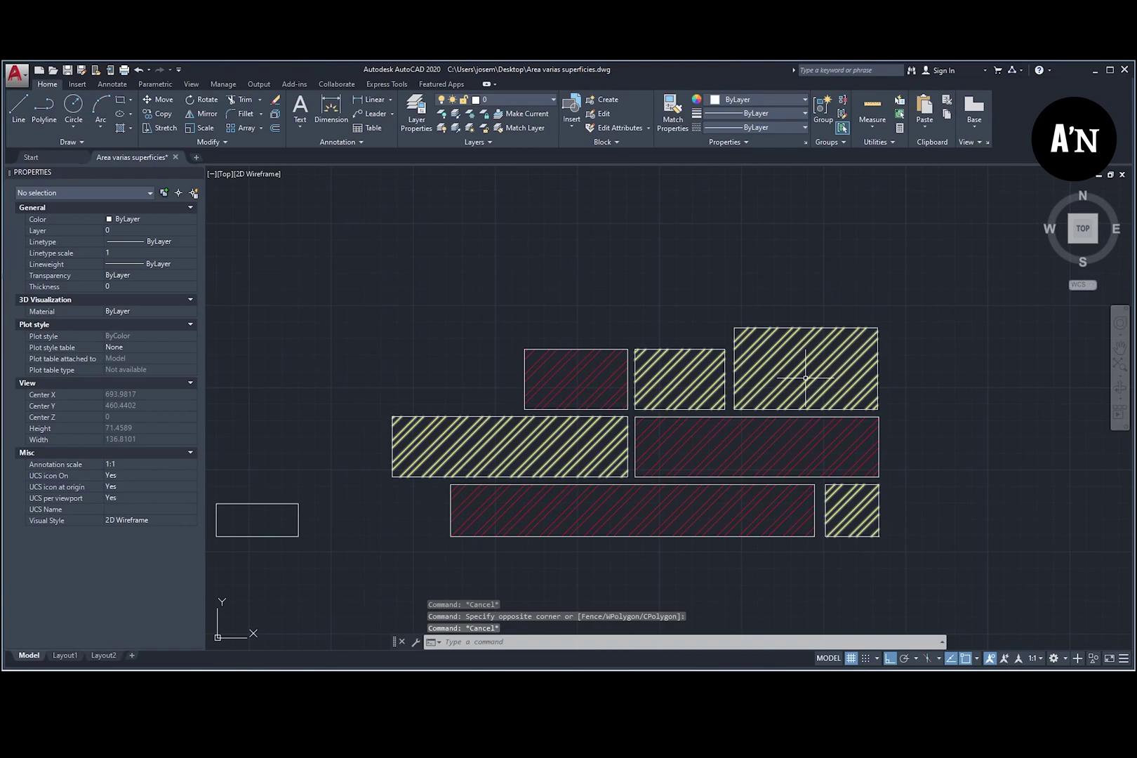
pyautogui.moveTo(807, 372); pyautogui.dragTo(807, 348, button='middle')
pyautogui.click(821, 332)
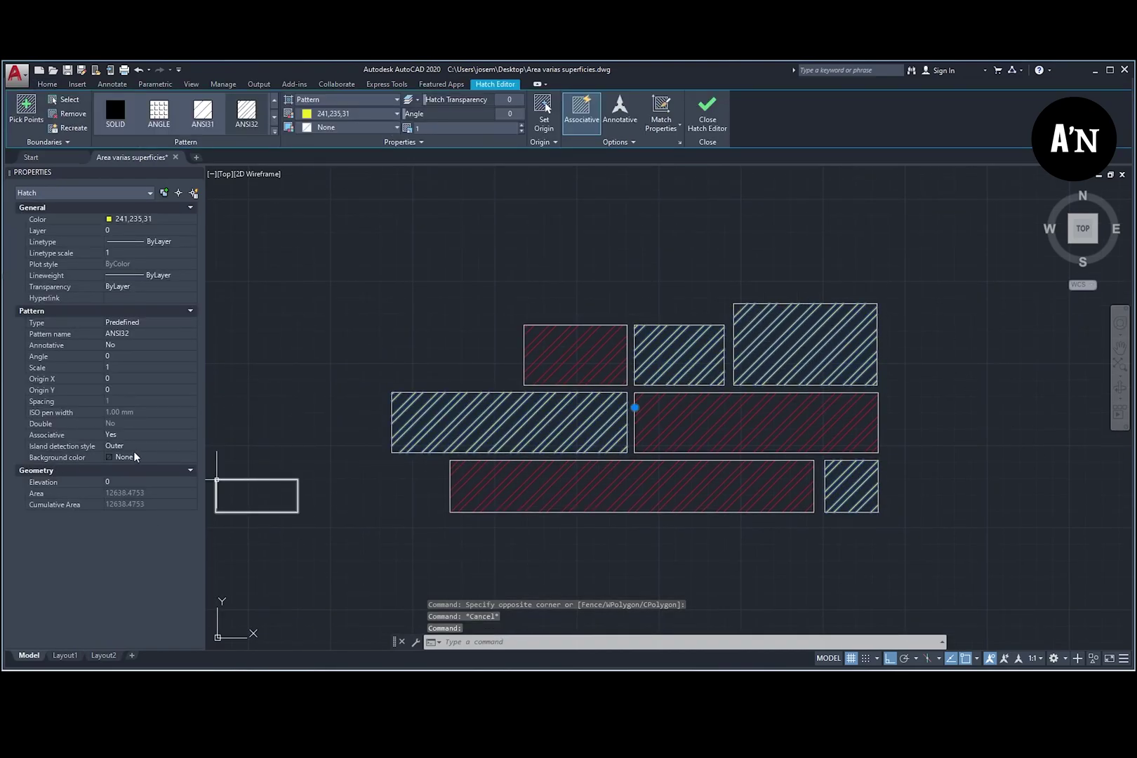
pyautogui.press('Escape')
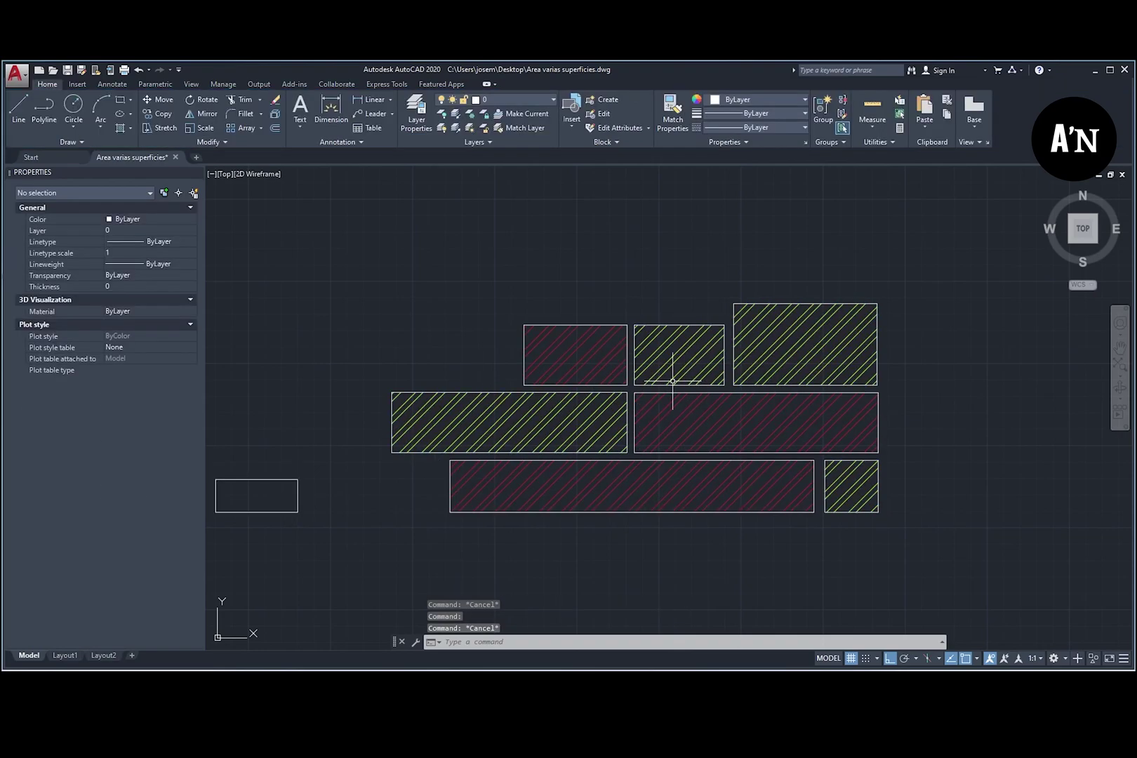
pyautogui.click(589, 350)
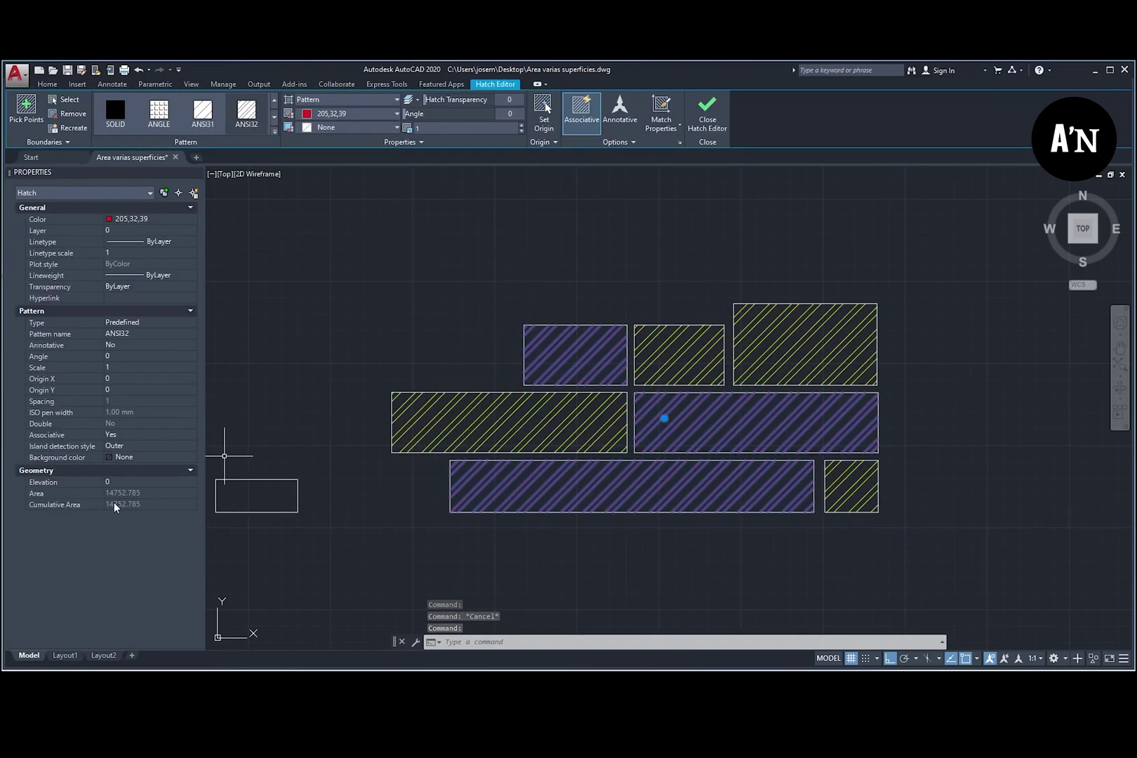
pyautogui.press('Escape')
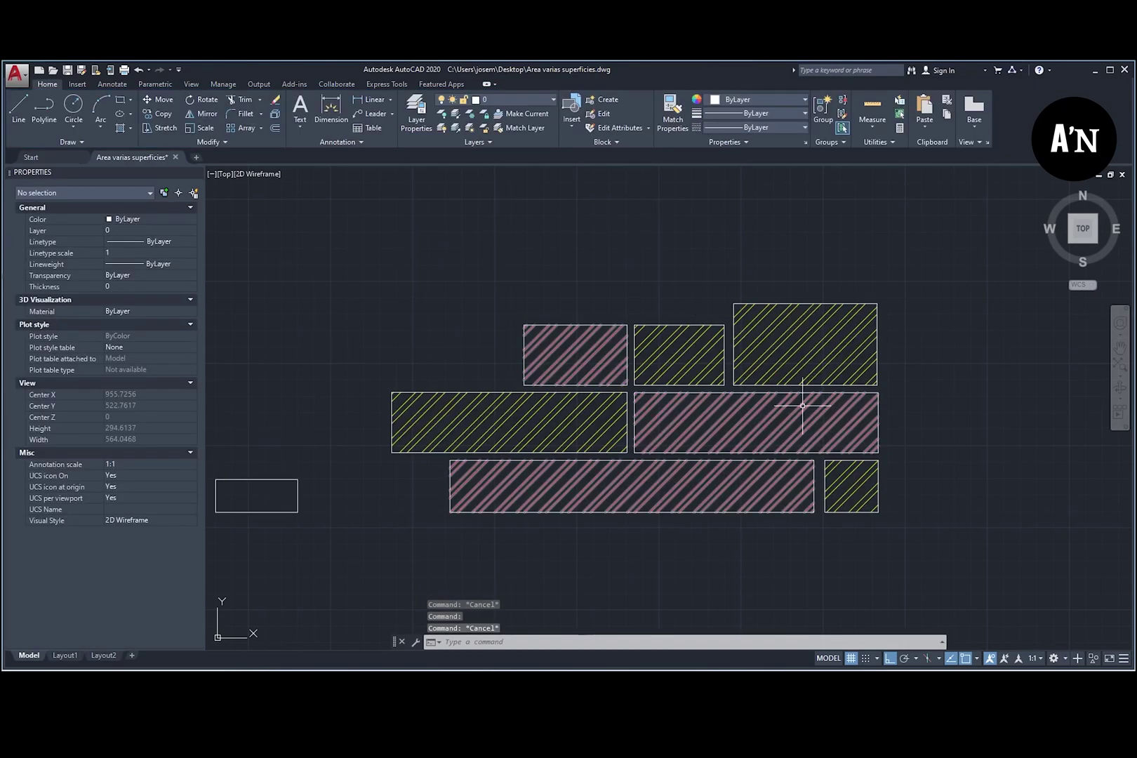
# Step: Grip-stretch the upper-right rectangle and its yellow hatch, raising the top edge and extending the right edge
pyautogui.moveTo(963, 447); pyautogui.dragTo(952, 457, button='middle')
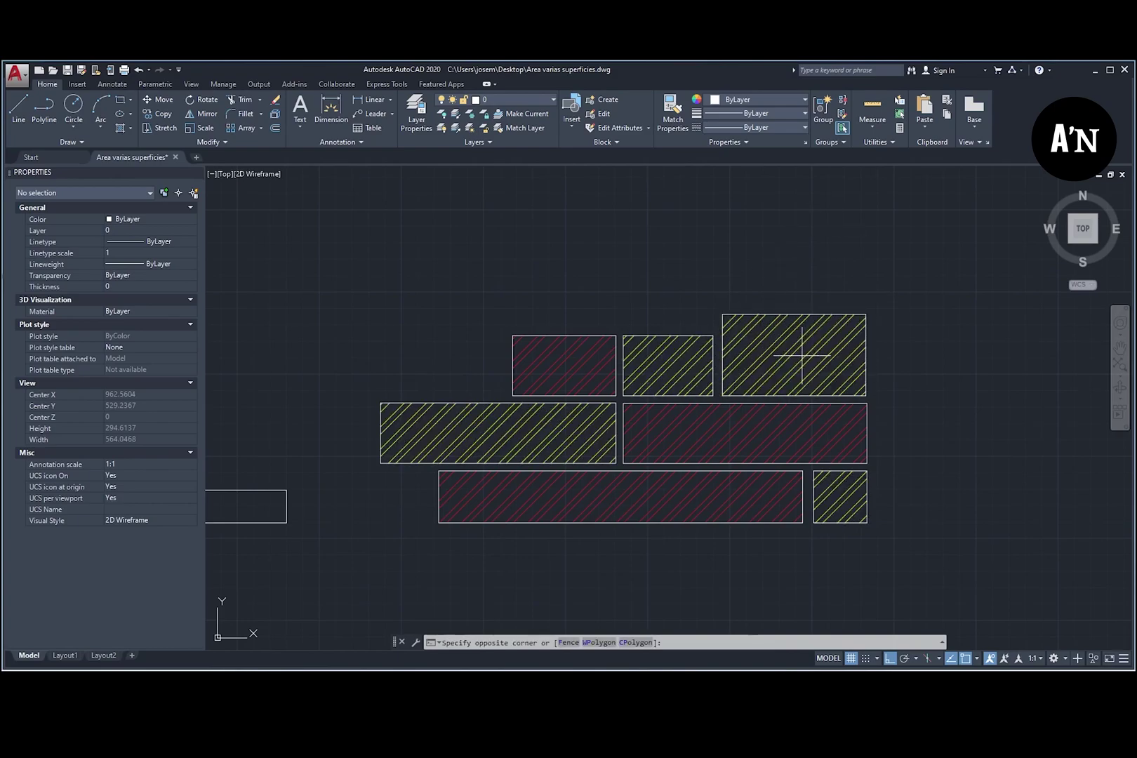
pyautogui.click(751, 319)
pyautogui.press('Escape')
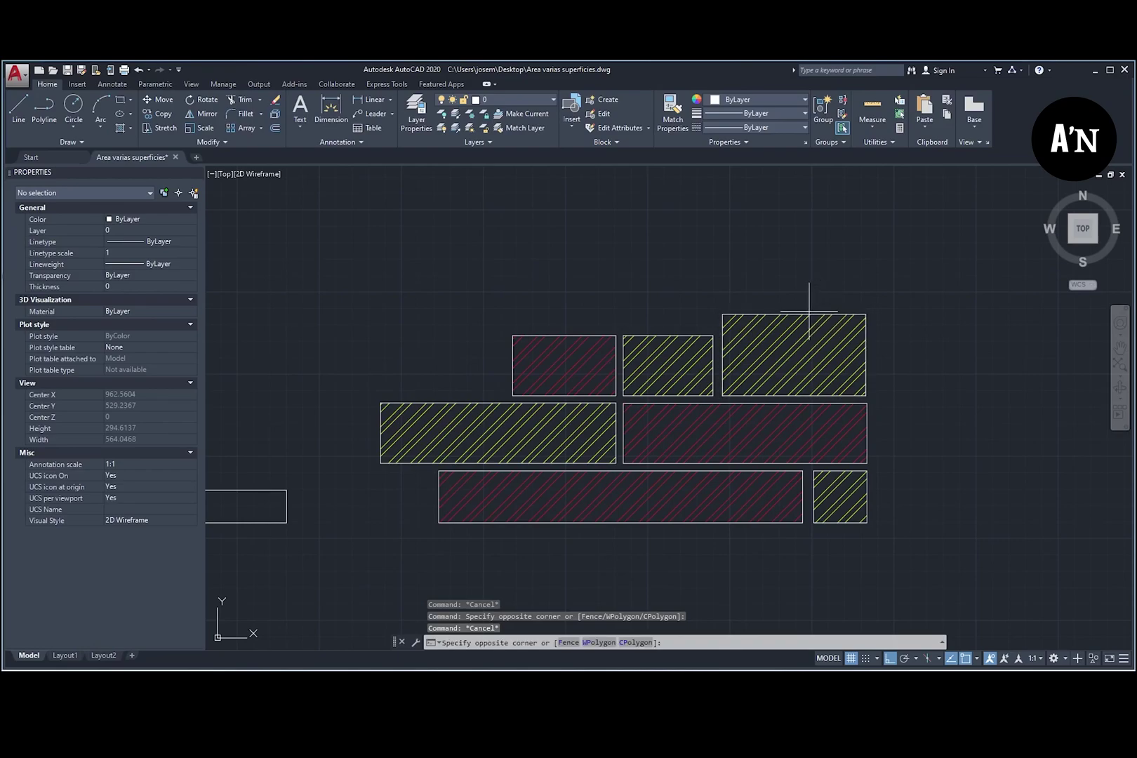
pyautogui.click(800, 320)
pyautogui.click(794, 314)
pyautogui.click(800, 270)
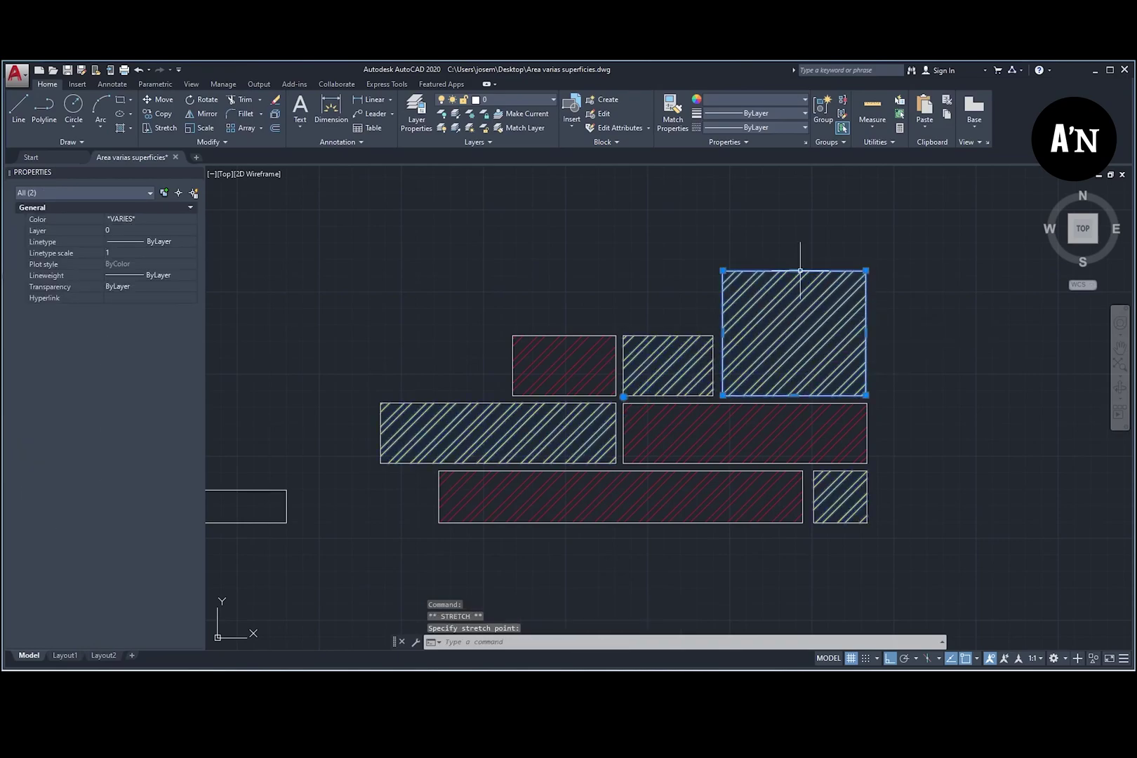
pyautogui.click(866, 333)
pyautogui.click(990, 333)
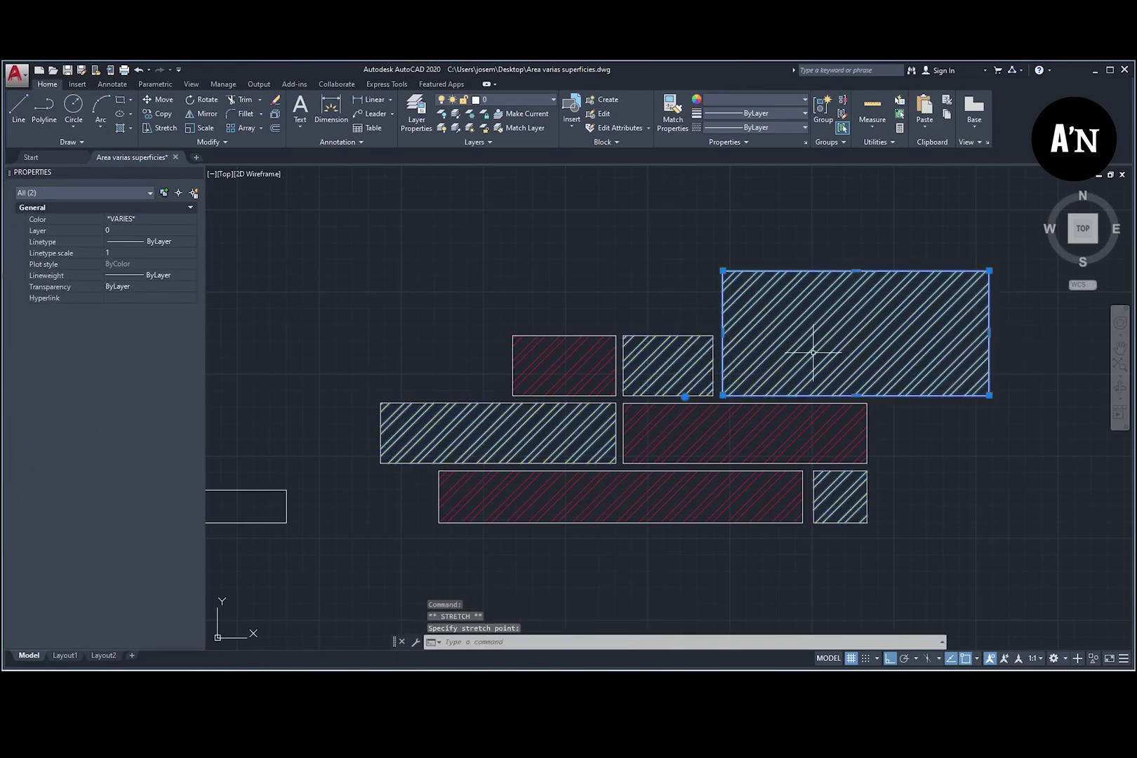
pyautogui.press('Escape')
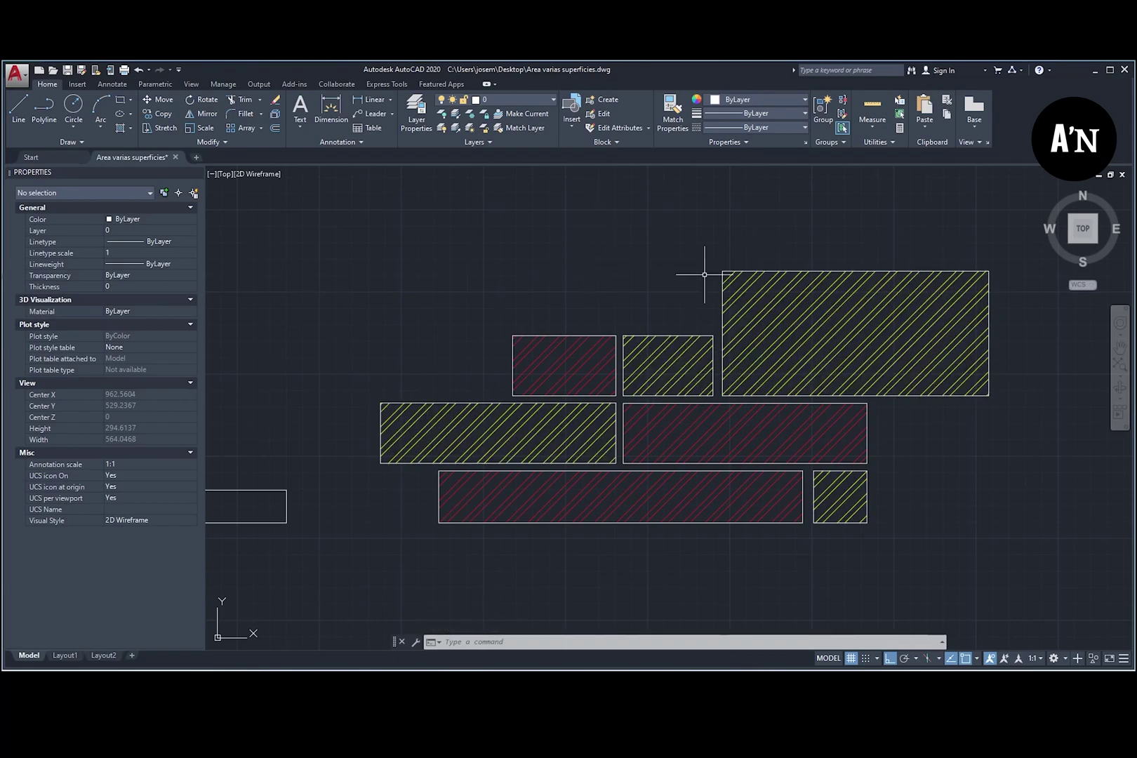
pyautogui.moveTo(1024, 511); pyautogui.dragTo(937, 505, button='middle')
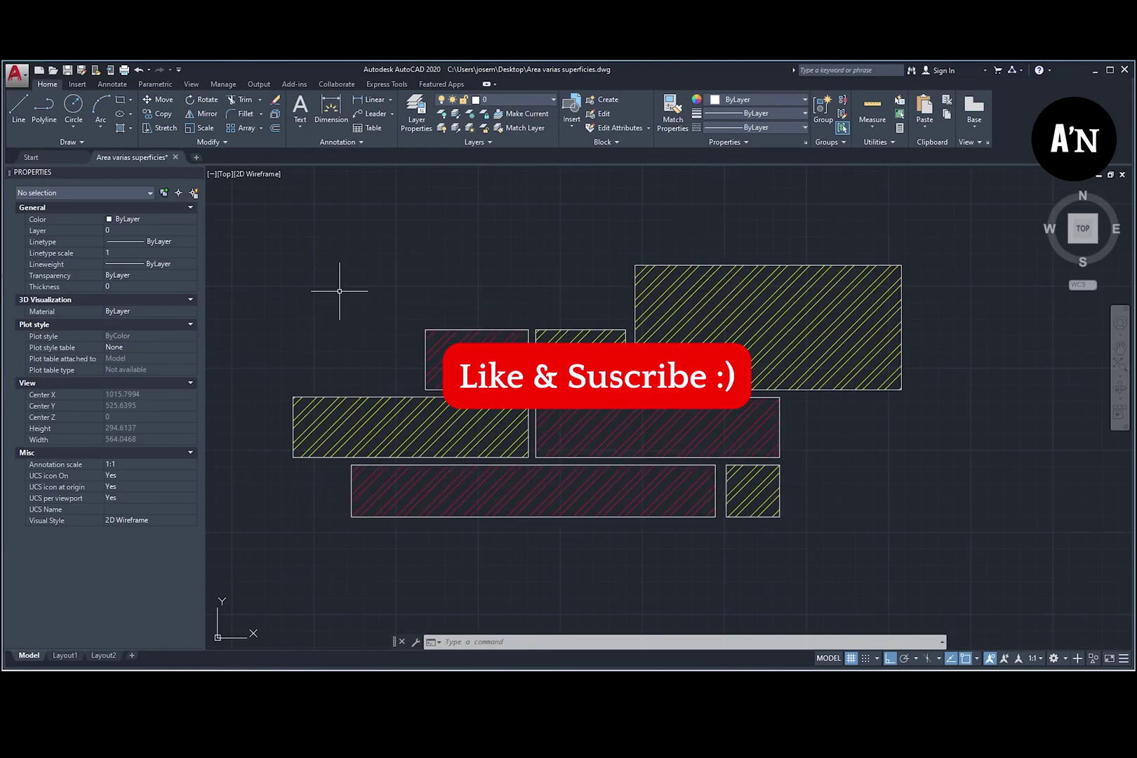
pyautogui.click(245, 207)
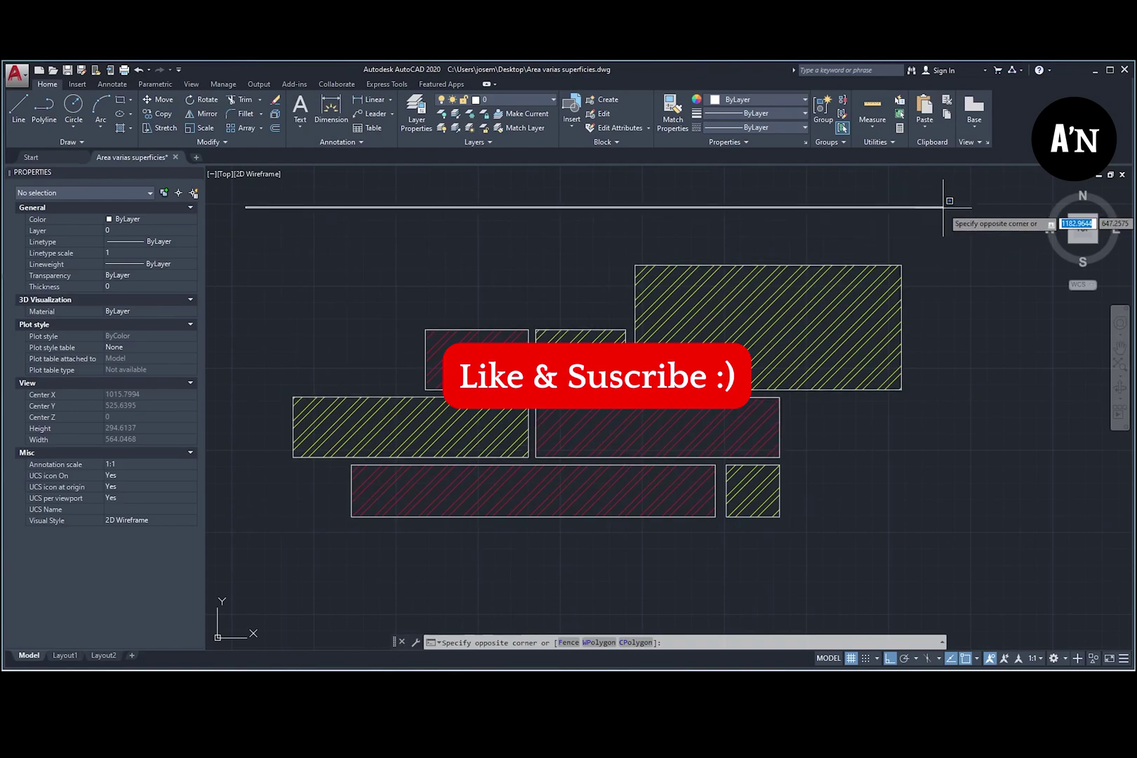